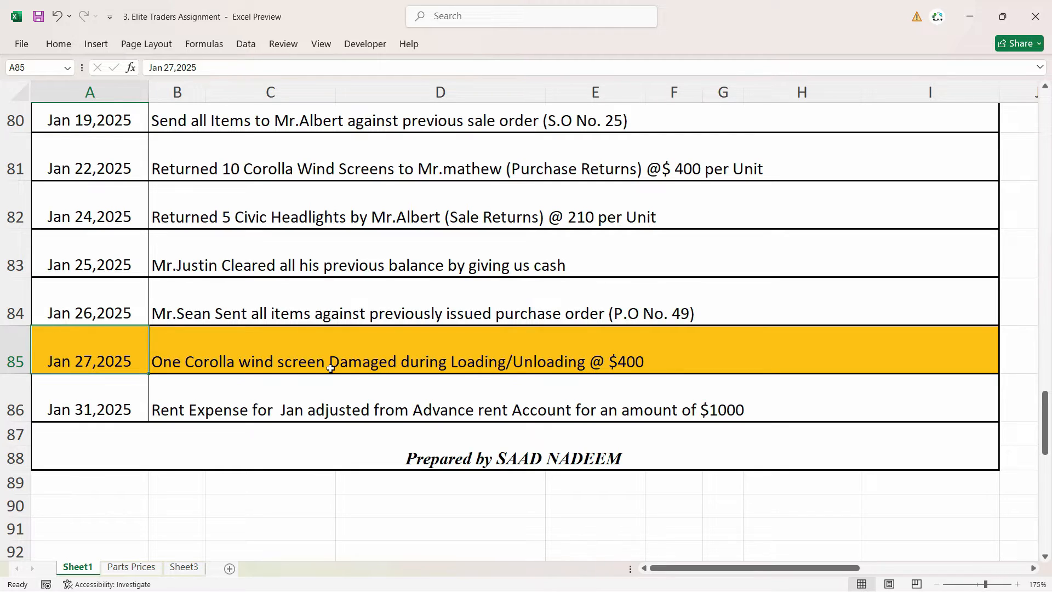
{"action": "left_click", "coordinate": [384, 364]}
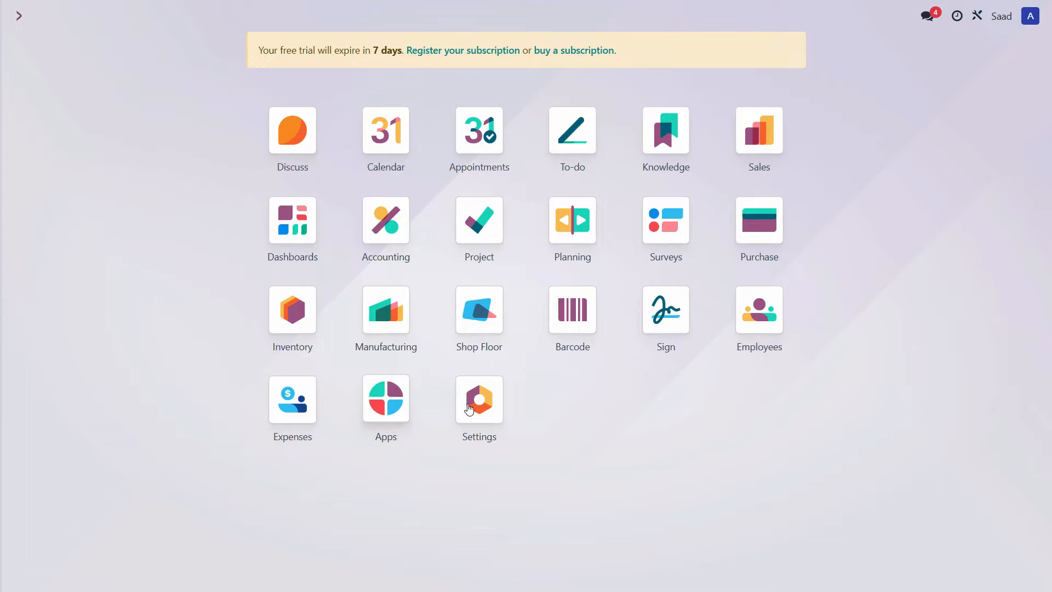
Enable Storage Locations in the settings of Odoo's Inventory app and save the change
{"action": "left_click", "coordinate": [325, 338]}
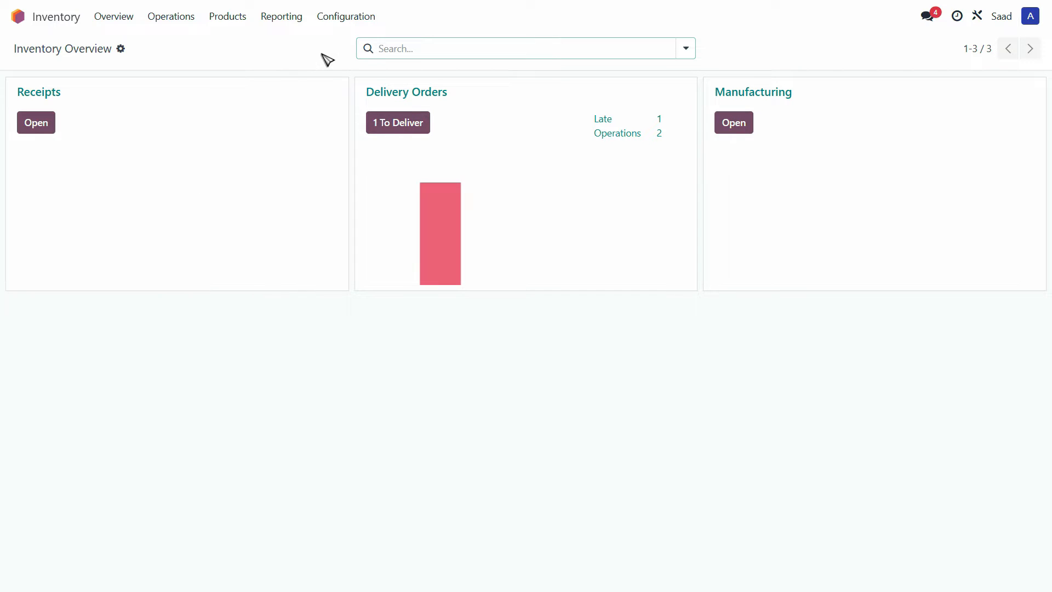
{"action": "left_click", "coordinate": [353, 23]}
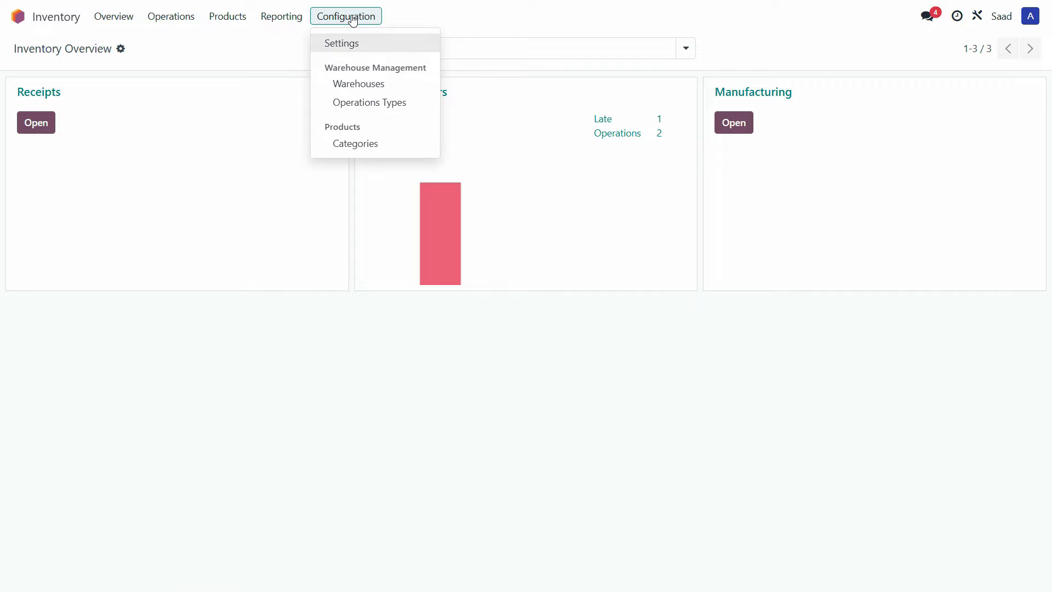
{"action": "left_click", "coordinate": [352, 45]}
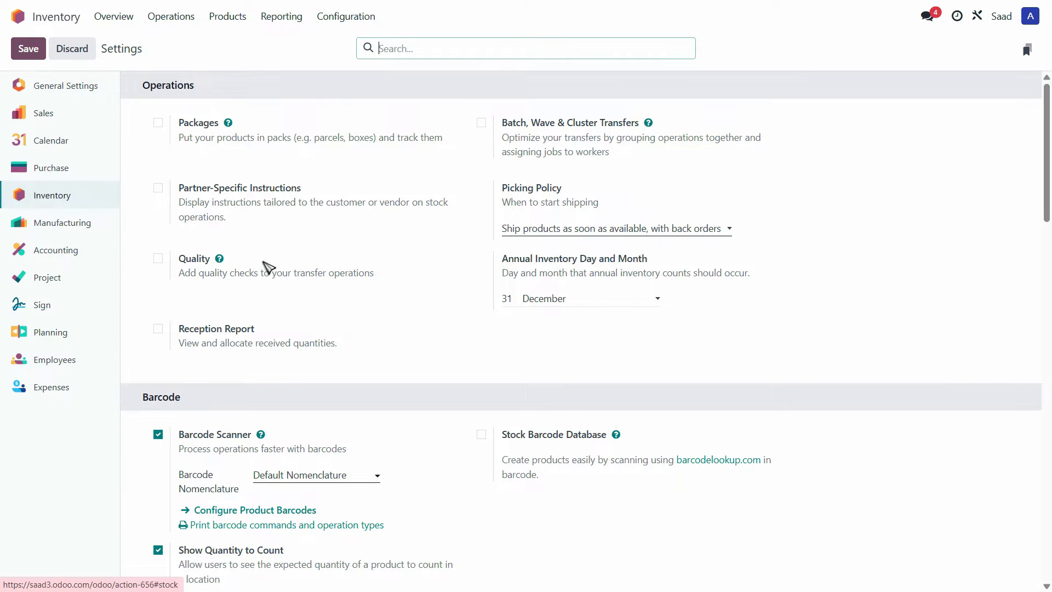
{"action": "scroll", "coordinate": [336, 347], "scroll_direction": "down", "scroll_amount": 6}
{"action": "scroll", "coordinate": [427, 354], "scroll_direction": "up", "scroll_amount": 3}
{"action": "scroll", "coordinate": [427, 357], "scroll_direction": "down", "scroll_amount": 4}
{"action": "scroll", "coordinate": [426, 357], "scroll_direction": "down", "scroll_amount": 12}
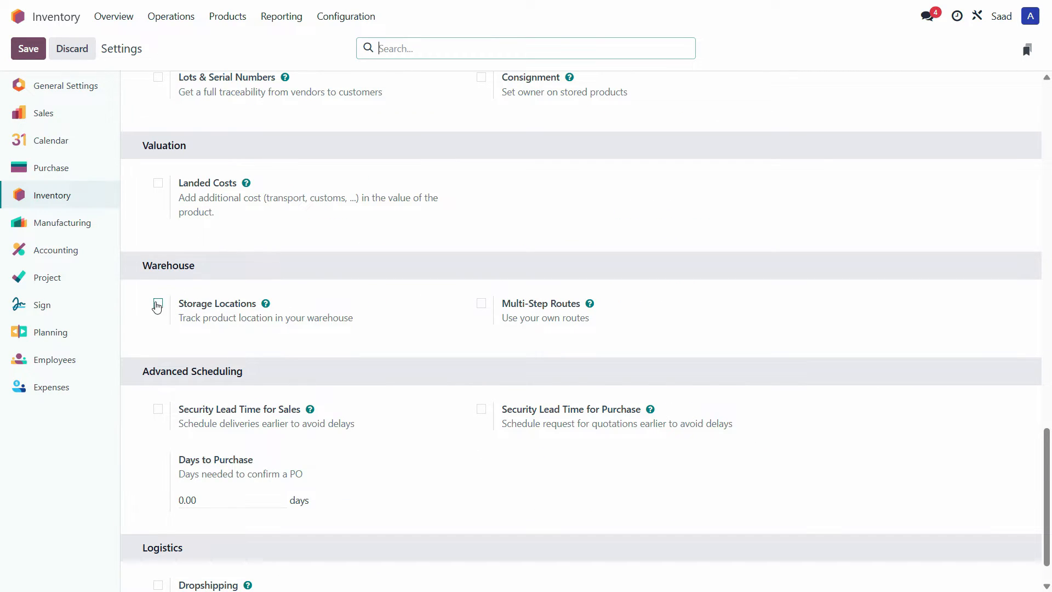
{"action": "left_click", "coordinate": [157, 303]}
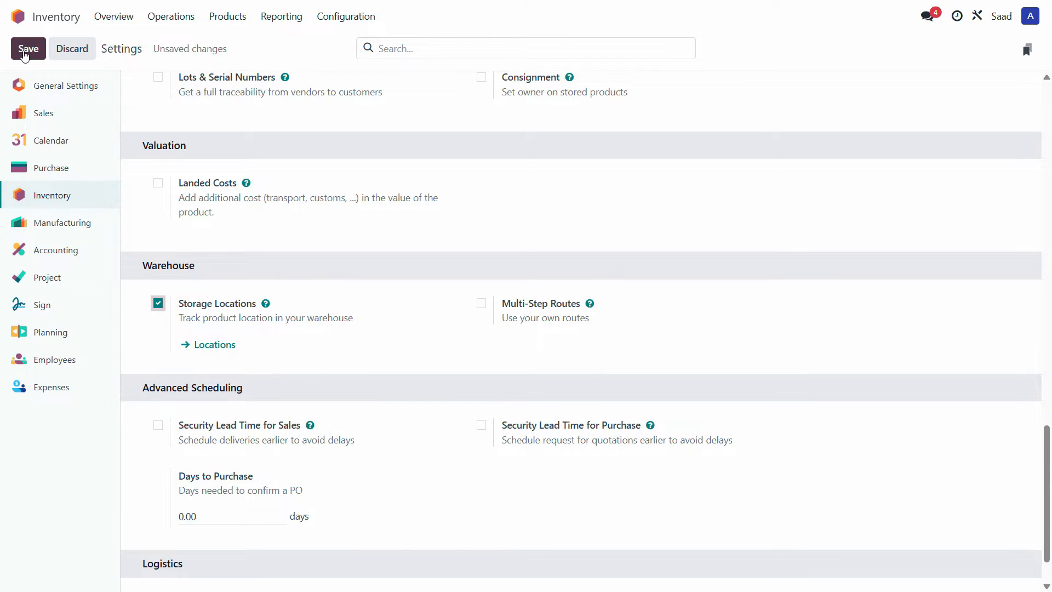
{"action": "left_click", "coordinate": [25, 59]}
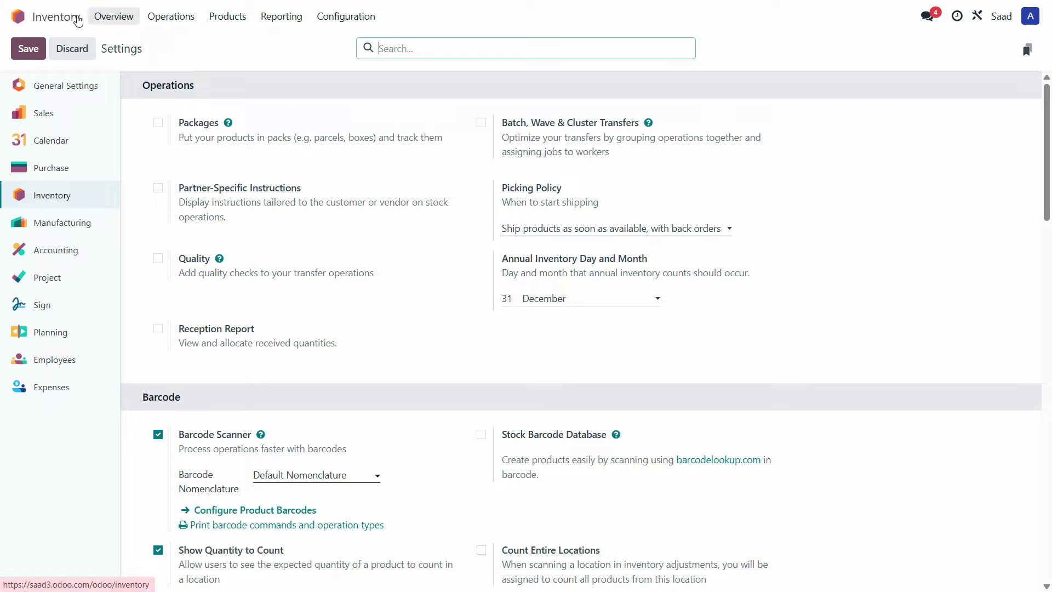
List all inventory locations without the Internal filter and open the Virtual Locations/Scrap location
{"action": "left_click", "coordinate": [18, 17]}
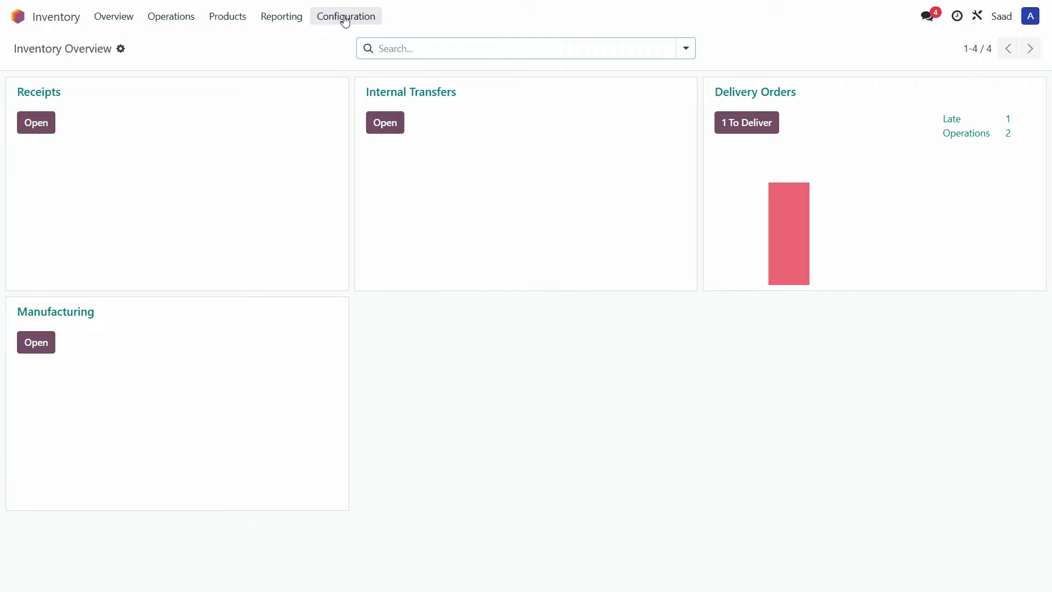
{"action": "left_click", "coordinate": [345, 17]}
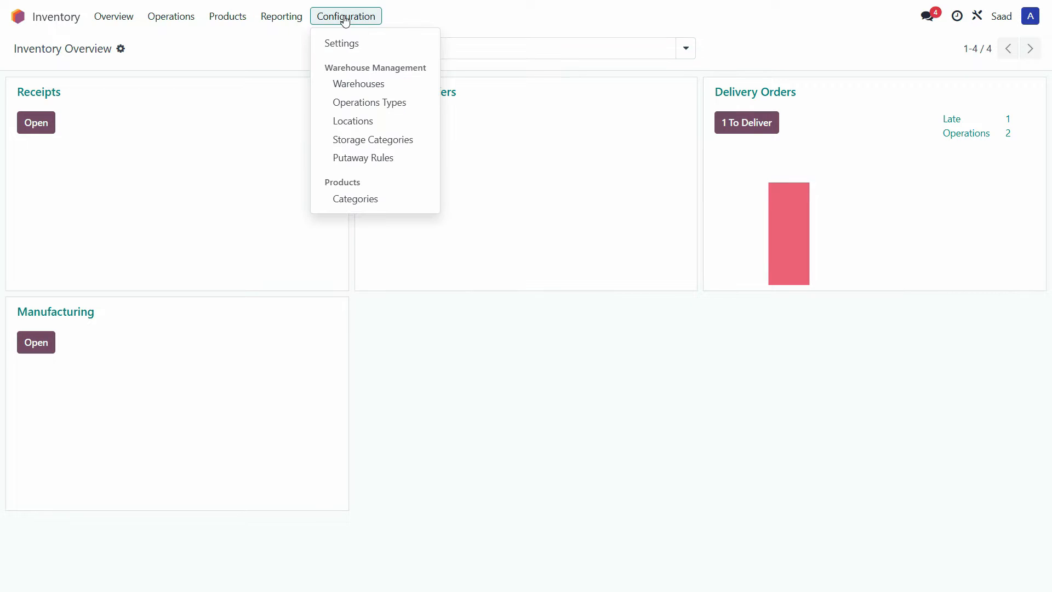
{"action": "left_click", "coordinate": [361, 126]}
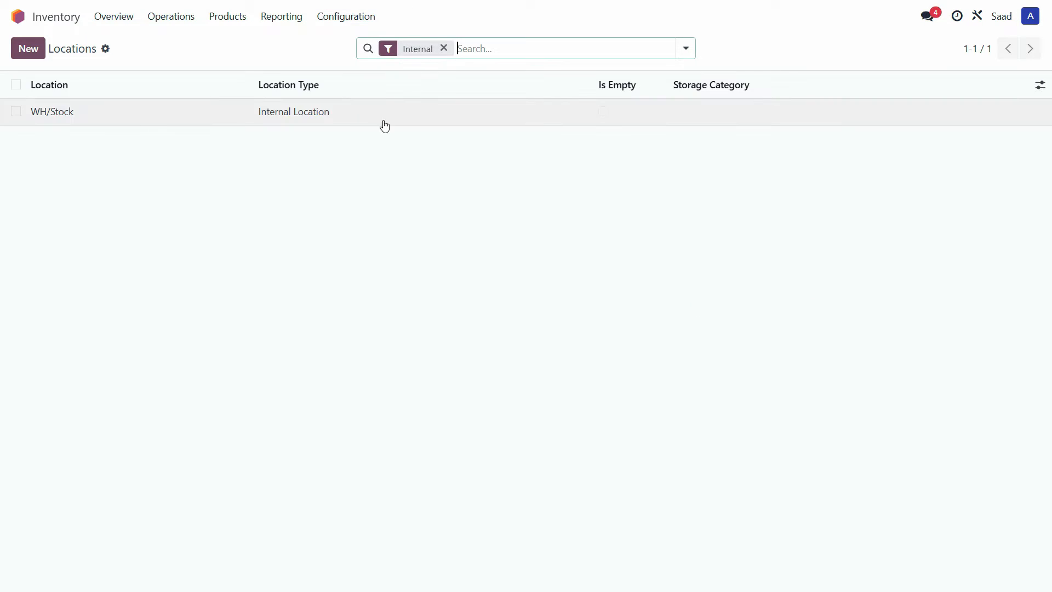
{"action": "left_click", "coordinate": [444, 49]}
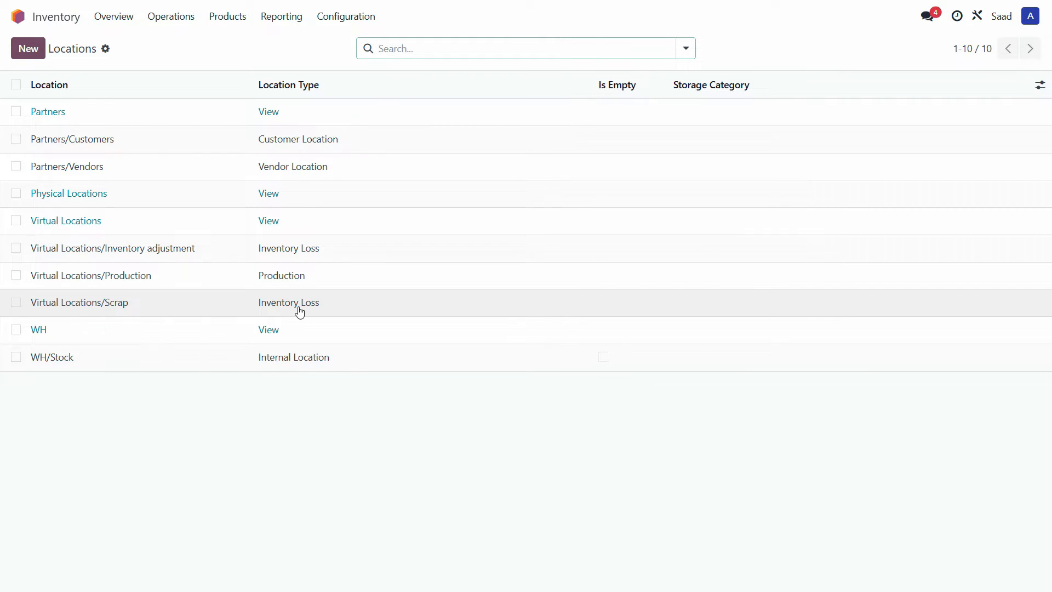
{"action": "left_click", "coordinate": [170, 311]}
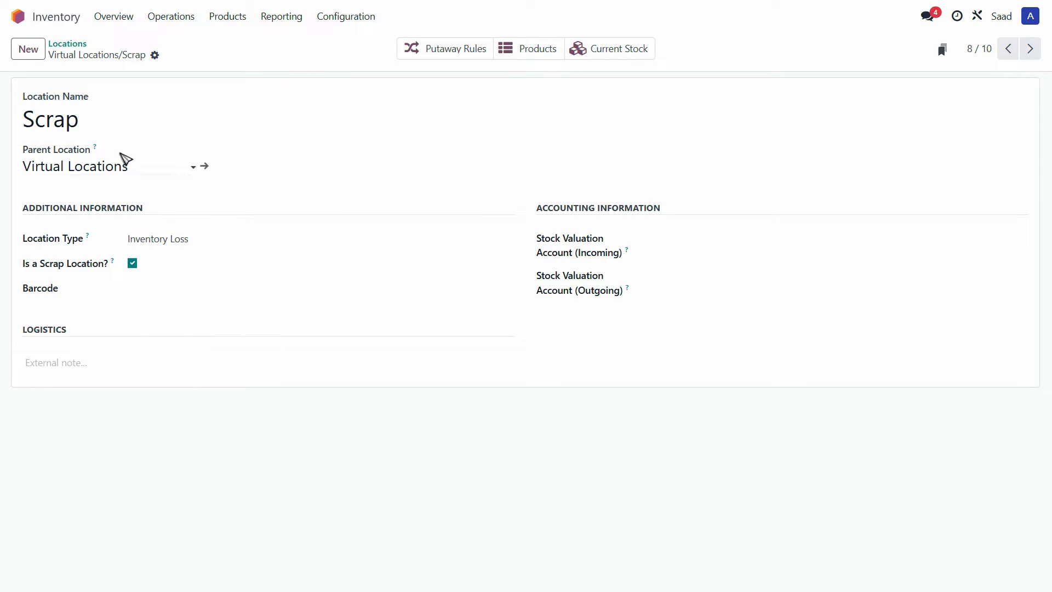
Rename the Scrap location as Loss Of Inventory and keep Inventory Loss as its location type
{"action": "double_click", "coordinate": [104, 119]}
{"action": "type", "text": "L"}
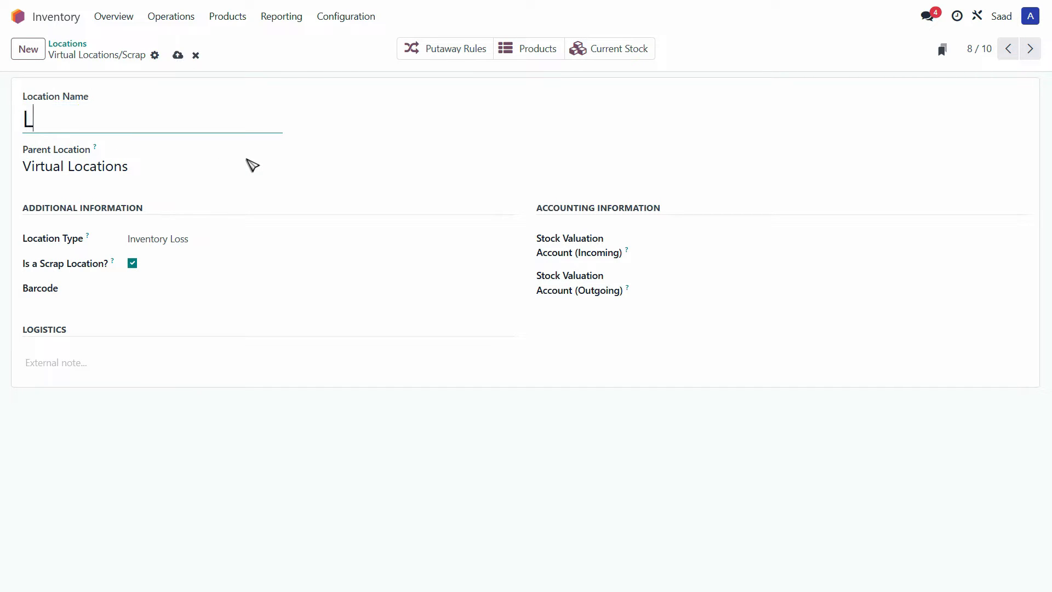
{"action": "type", "text": "oss Of Inventory"}
{"action": "key", "text": "Tab"}
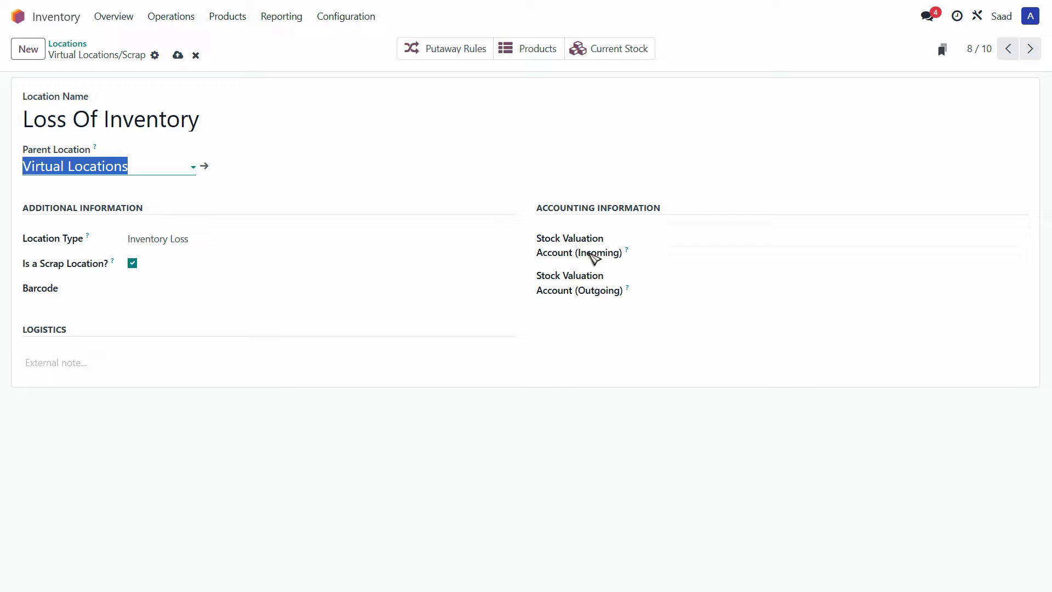
{"action": "left_click", "coordinate": [200, 242]}
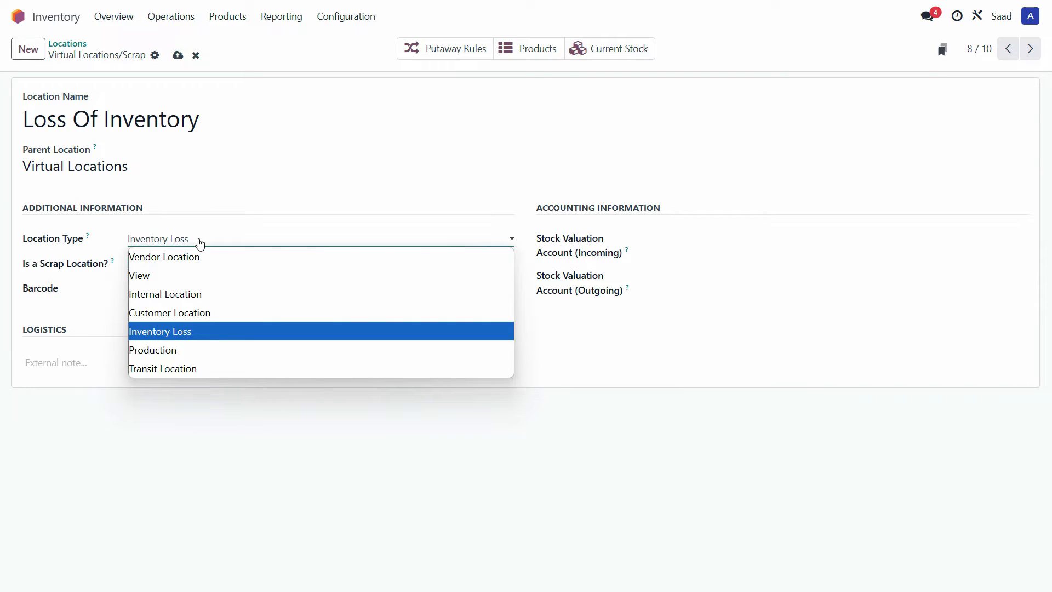
{"action": "left_click", "coordinate": [200, 244]}
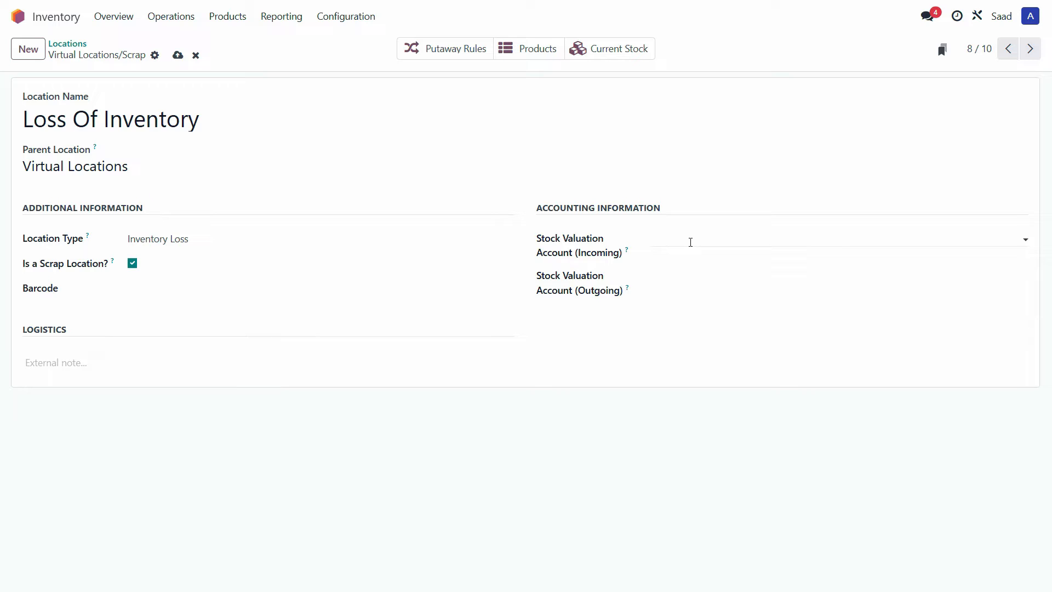
Look through the accounts available for Stock Valuation Account (Incoming) and search them for 614000
{"action": "left_click", "coordinate": [692, 237]}
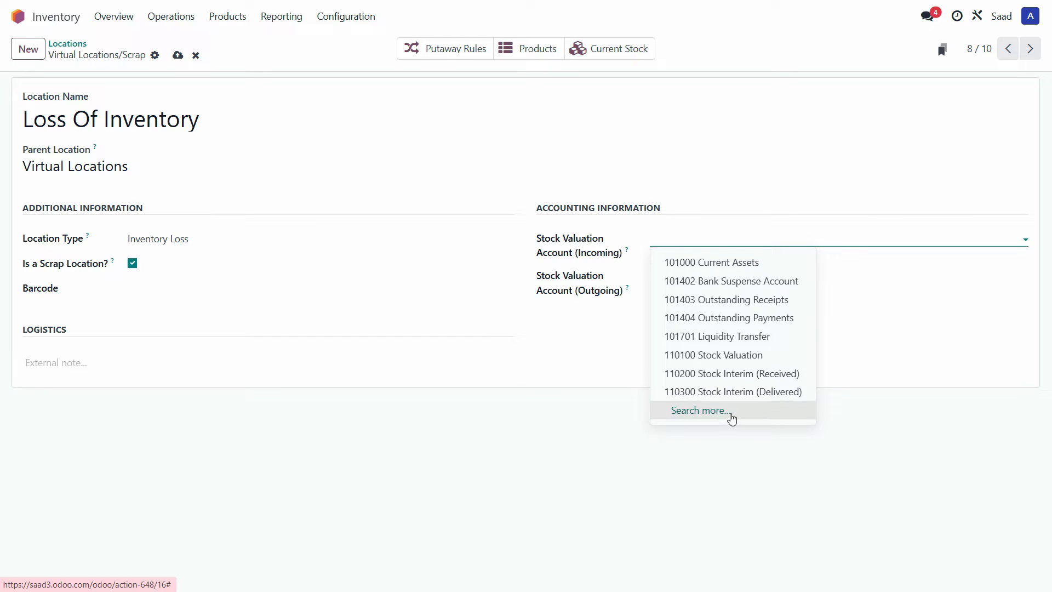
{"action": "left_click", "coordinate": [718, 417]}
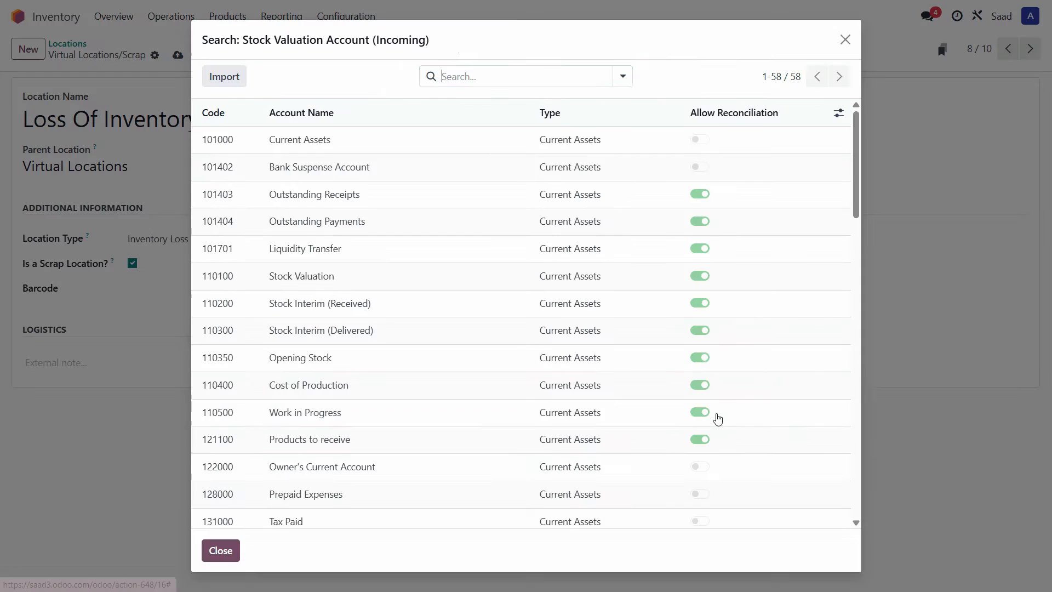
{"action": "key", "text": "Escape"}
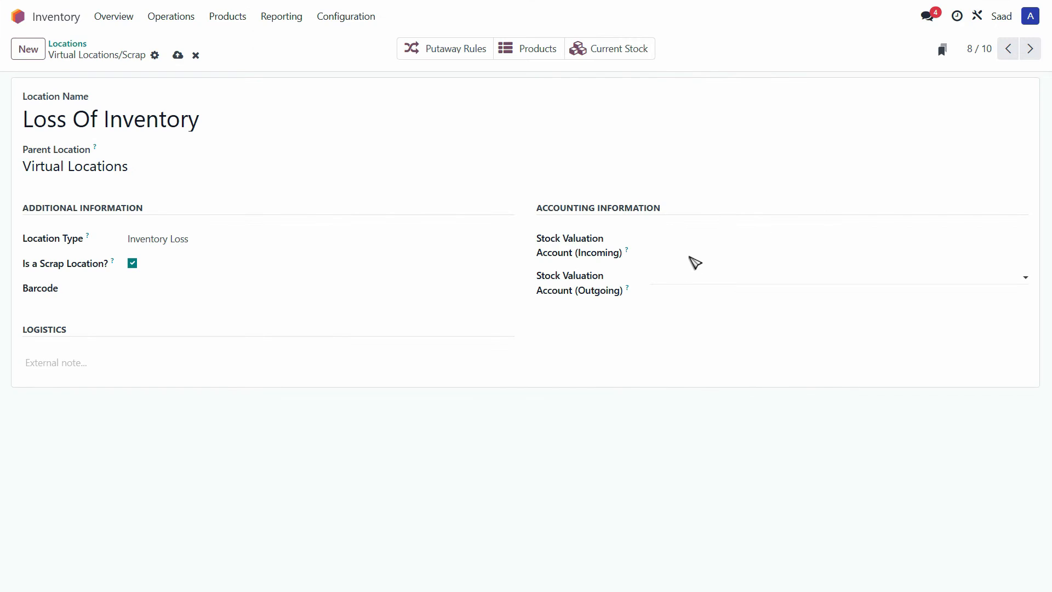
{"action": "left_click", "coordinate": [705, 416]}
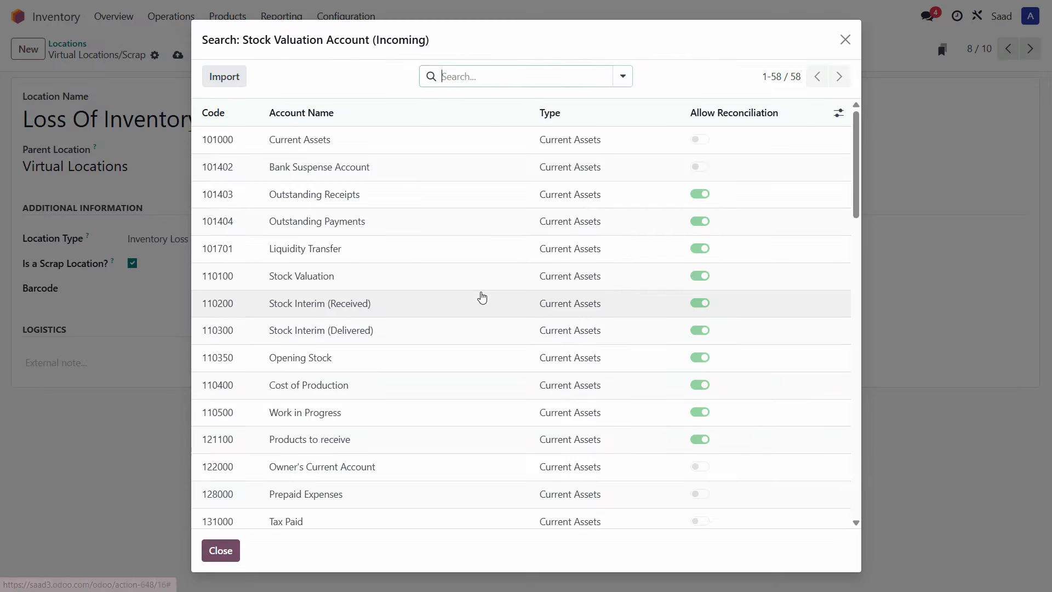
{"action": "scroll", "coordinate": [773, 281], "scroll_direction": "down", "scroll_amount": 10}
{"action": "scroll", "coordinate": [764, 296], "scroll_direction": "down", "scroll_amount": 6}
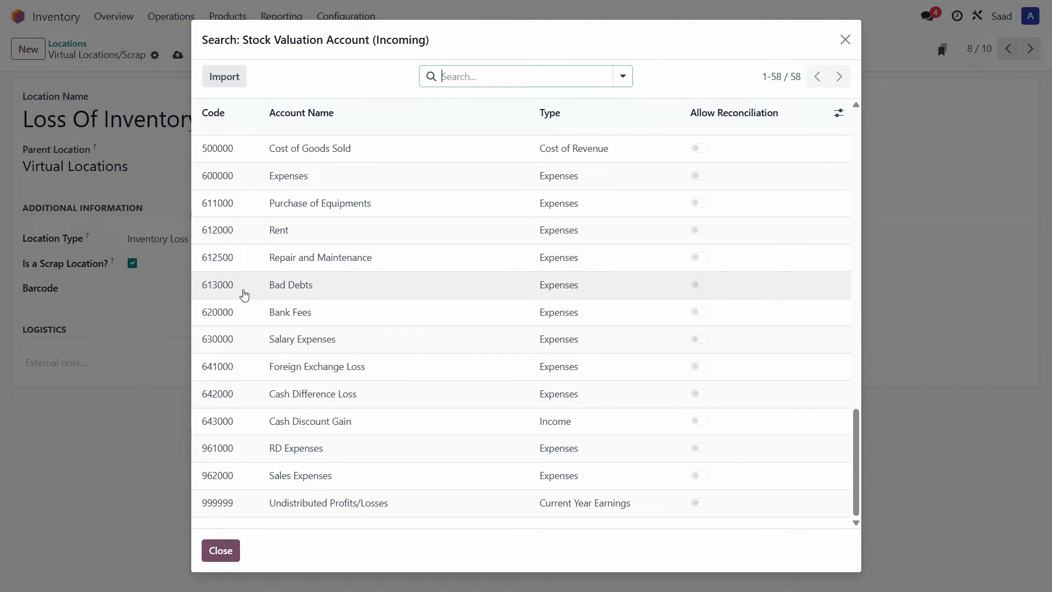
{"action": "scroll", "coordinate": [660, 153], "scroll_direction": "up", "scroll_amount": 10}
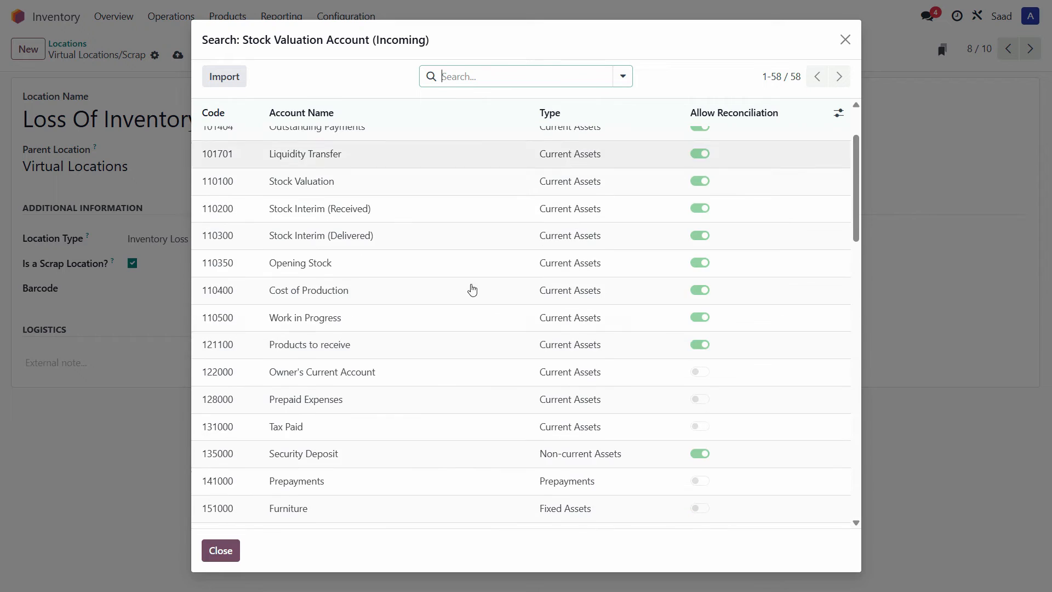
{"action": "left_click", "coordinate": [508, 76]}
{"action": "type", "text": "61"}
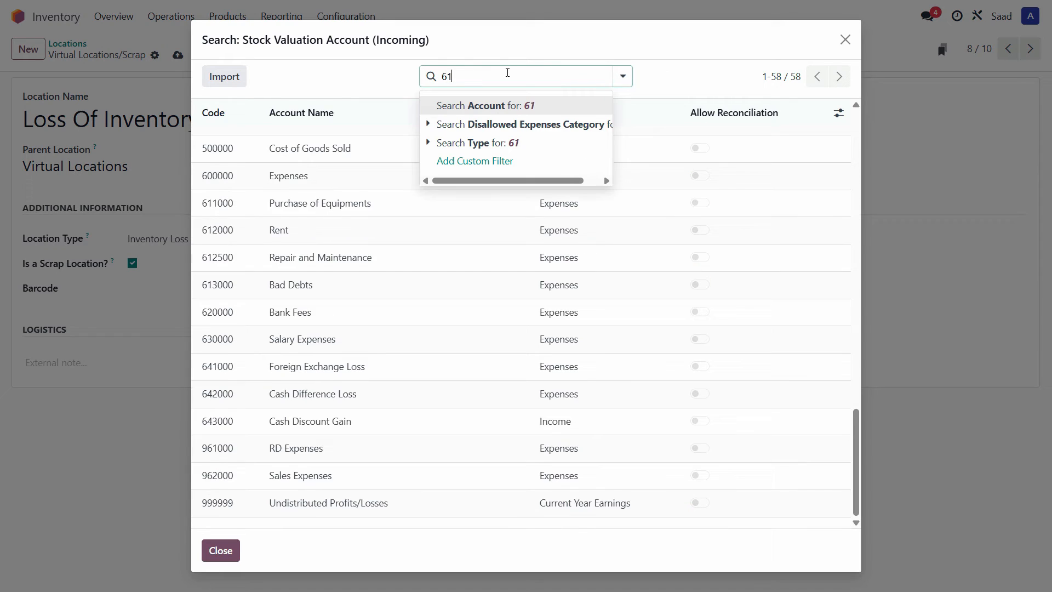
{"action": "type", "text": "4000"}
{"action": "key", "text": "Return"}
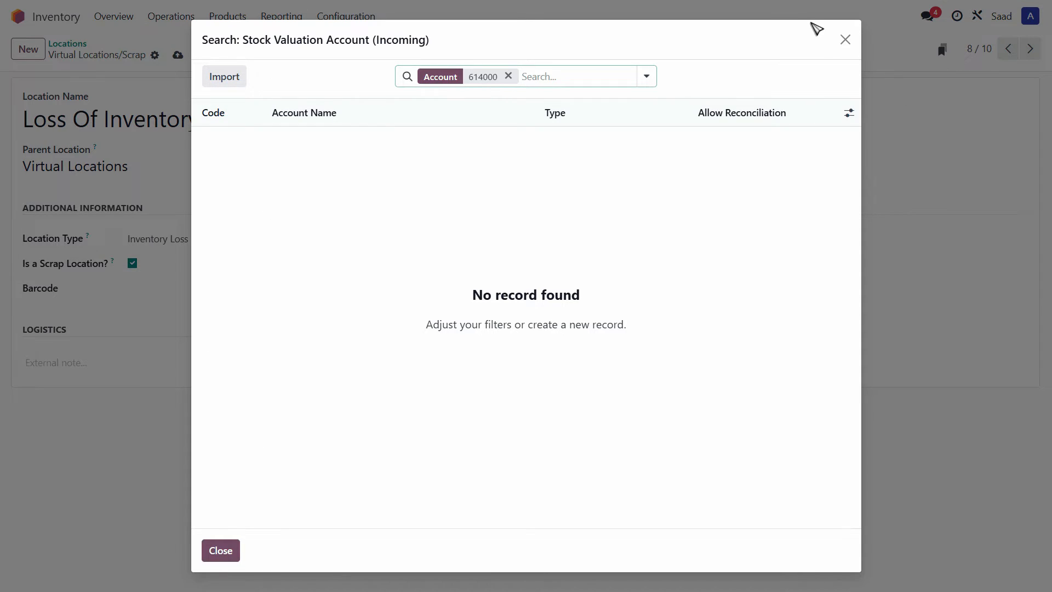
{"action": "left_click", "coordinate": [845, 39]}
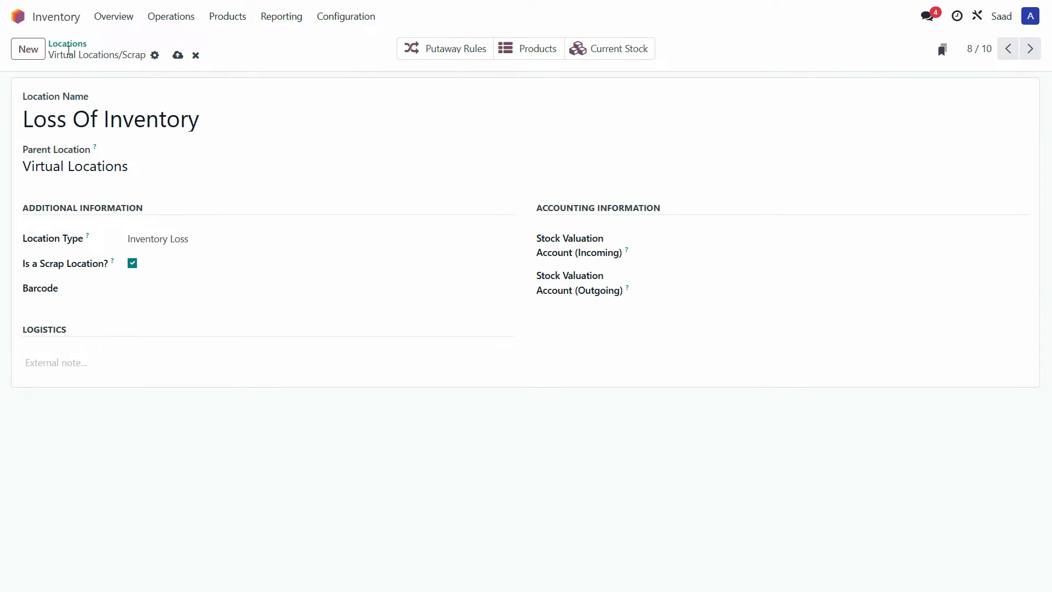
Add and save an account with code 614000 and name Loss of Inventory in the Accounting app's chart of accounts
{"action": "left_click", "coordinate": [69, 45]}
{"action": "left_click", "coordinate": [19, 18]}
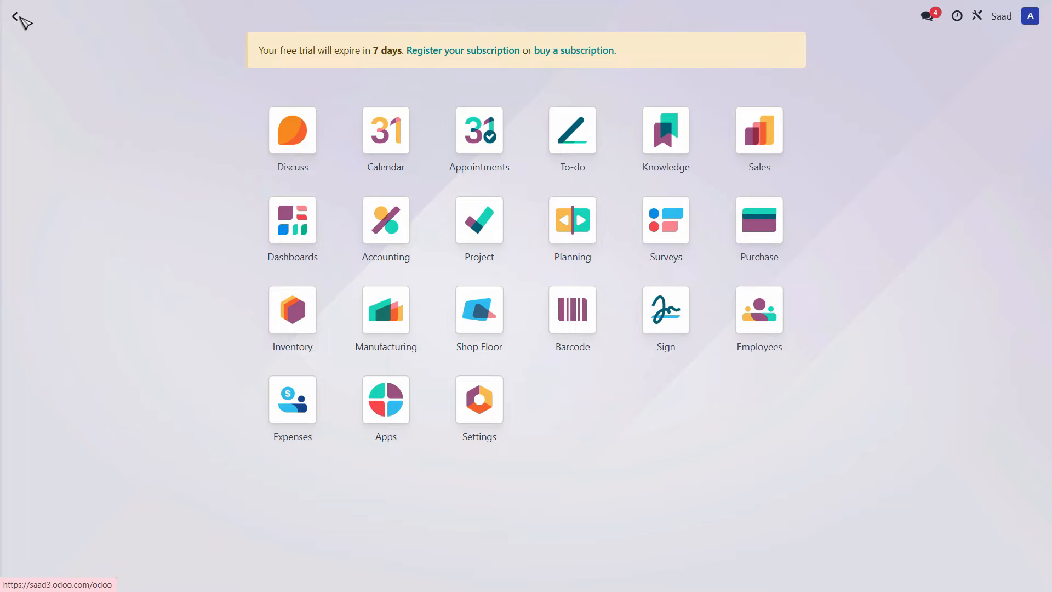
{"action": "left_click", "coordinate": [362, 256]}
{"action": "left_click", "coordinate": [418, 21]}
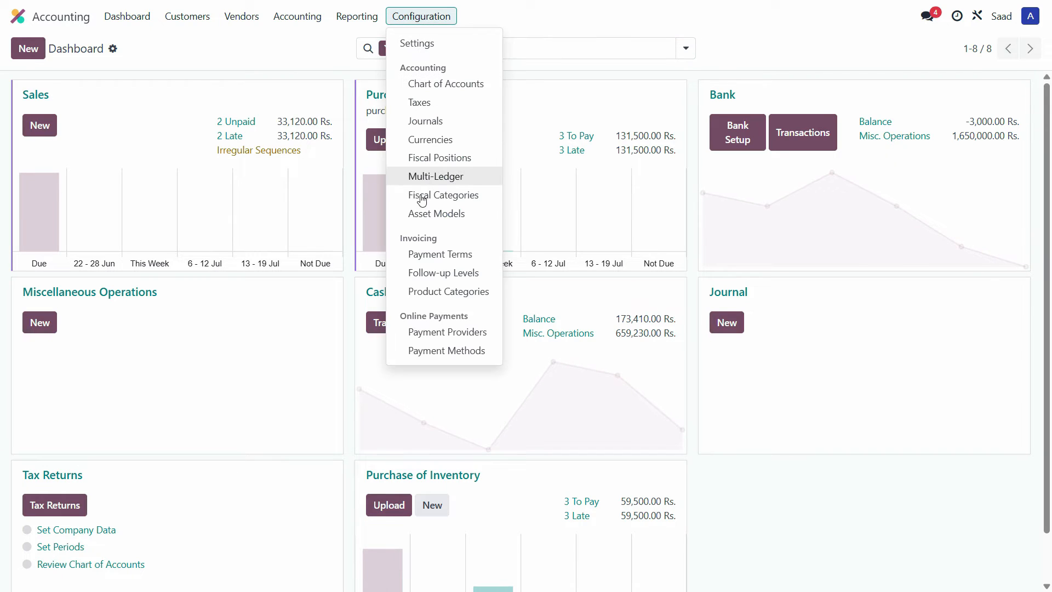
{"action": "left_click", "coordinate": [425, 84]}
{"action": "scroll", "coordinate": [75, 312], "scroll_direction": "down", "scroll_amount": 15}
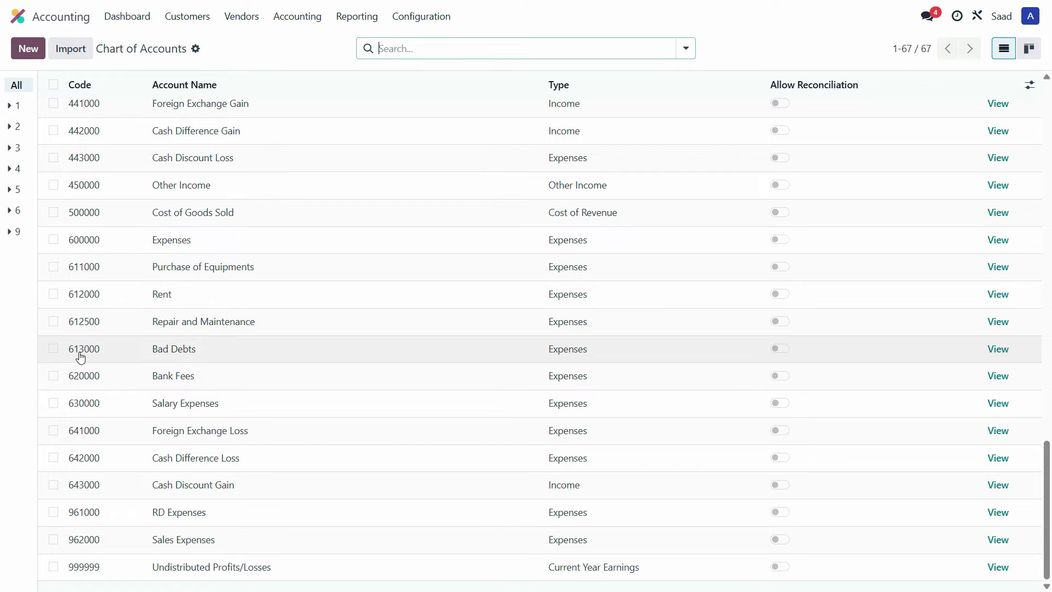
{"action": "key", "text": "alt+c"}
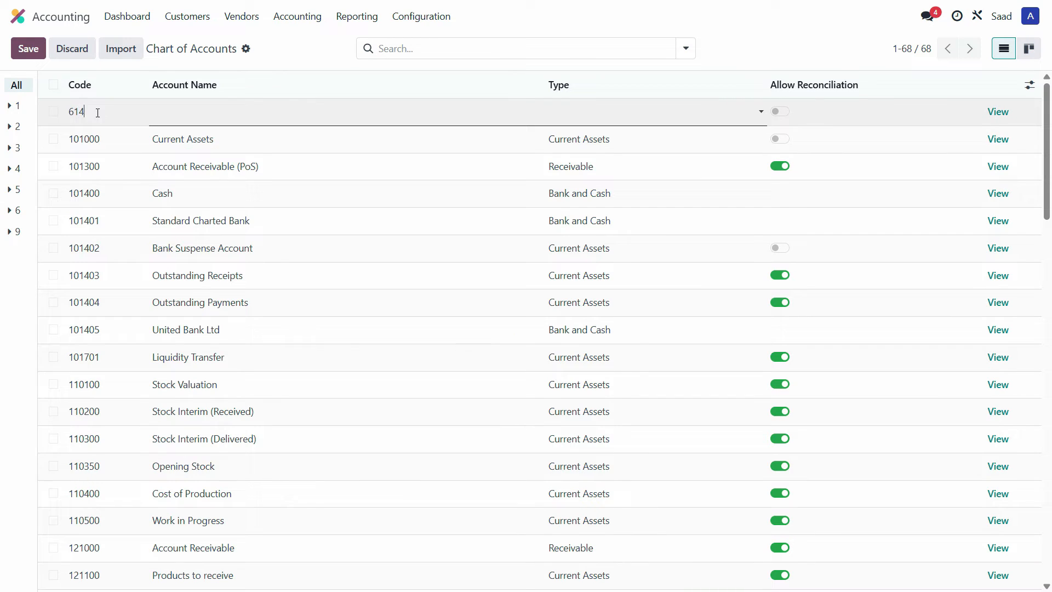
{"action": "type", "text": "Loss of Inventory"}
{"action": "left_click", "coordinate": [26, 50]}
Return to the Inventory app's unfiltered list of locations and open Virtual Locations/Inventory adjustment
{"action": "left_click", "coordinate": [18, 23]}
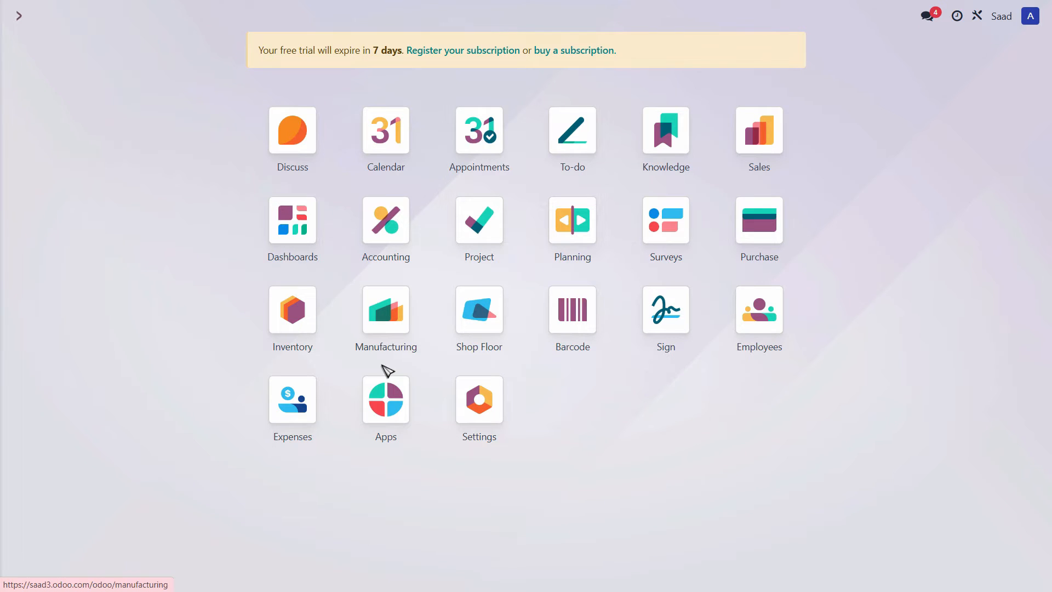
{"action": "left_click", "coordinate": [296, 314]}
{"action": "left_click", "coordinate": [343, 21]}
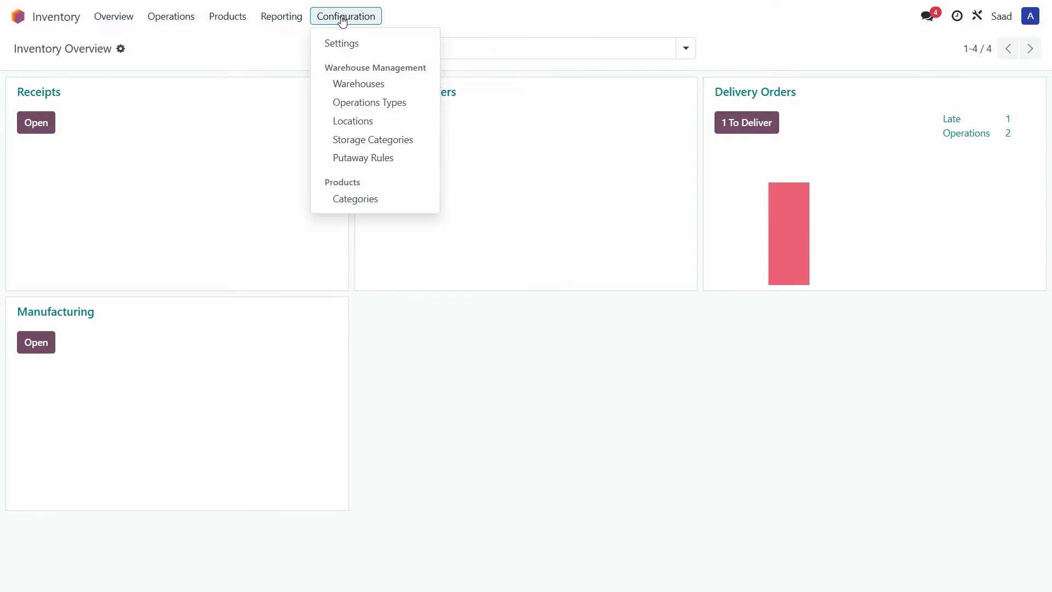
{"action": "left_click", "coordinate": [364, 123]}
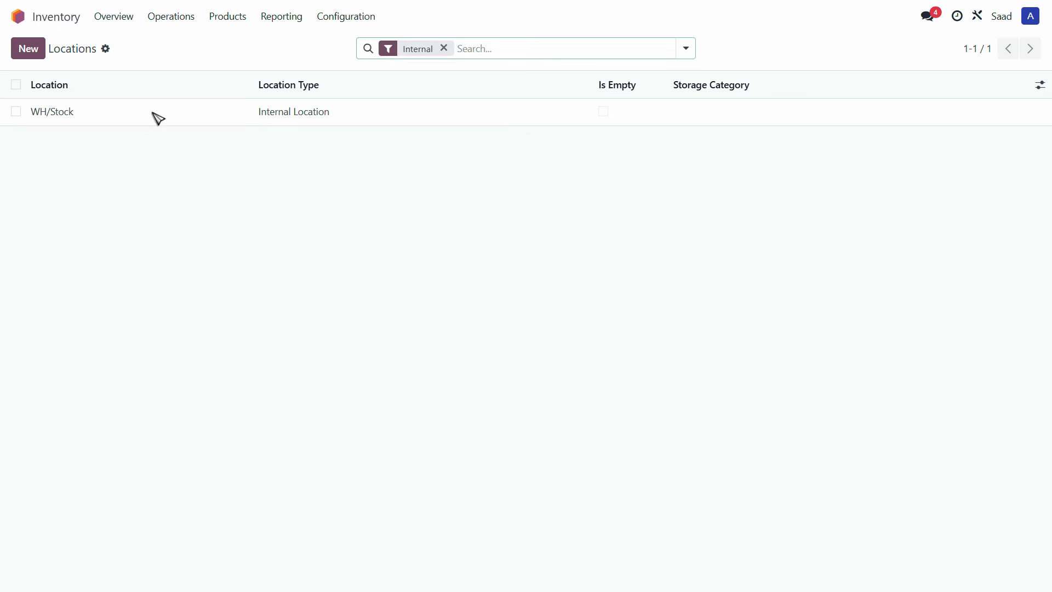
{"action": "left_click", "coordinate": [445, 49]}
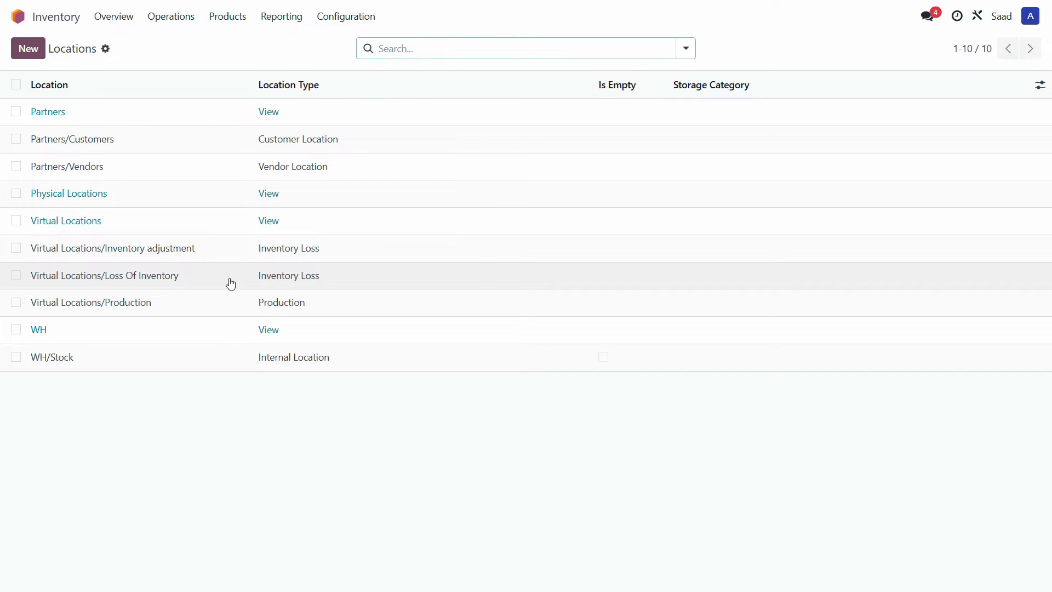
{"action": "left_click", "coordinate": [131, 256]}
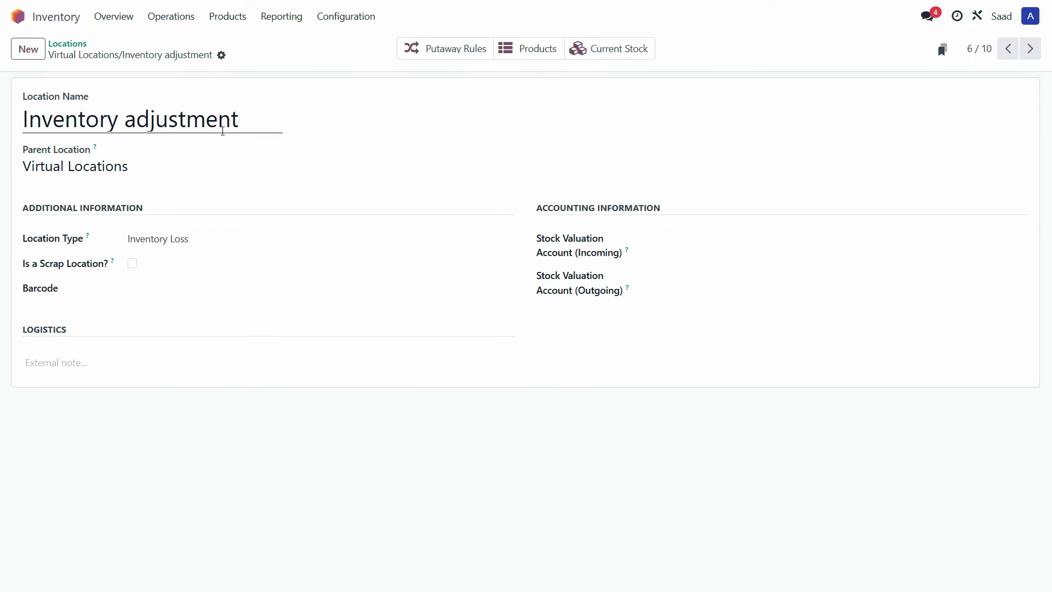
Rename the Inventory adjustment location as Inventory Normal Loss and return to the list of locations
{"action": "left_click", "coordinate": [252, 123]}
{"action": "left_click_drag", "start_coordinate": [258, 121], "coordinate": [126, 117]}
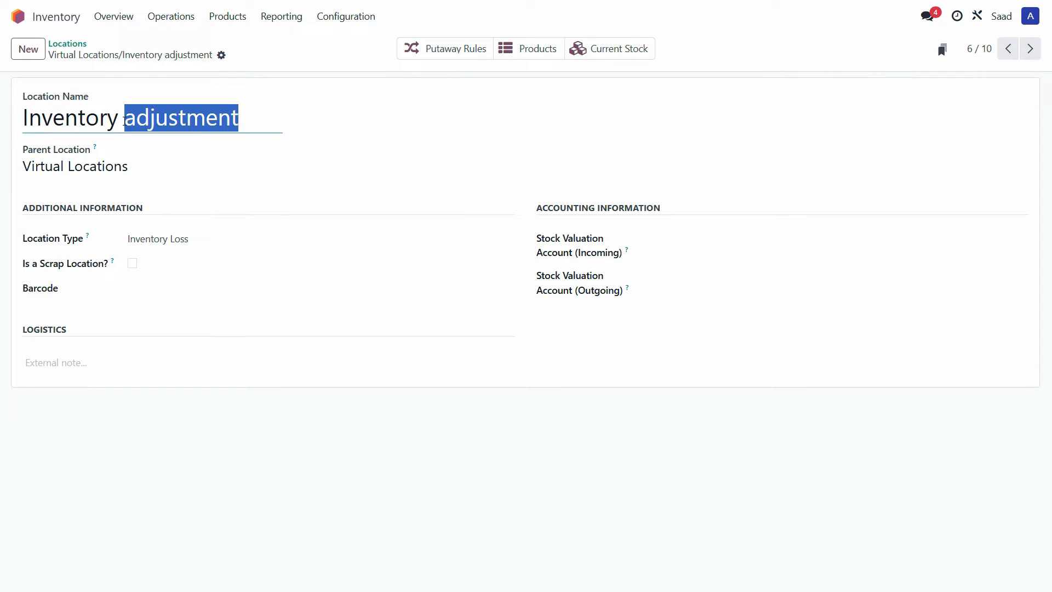
{"action": "type", "text": "Normal "}
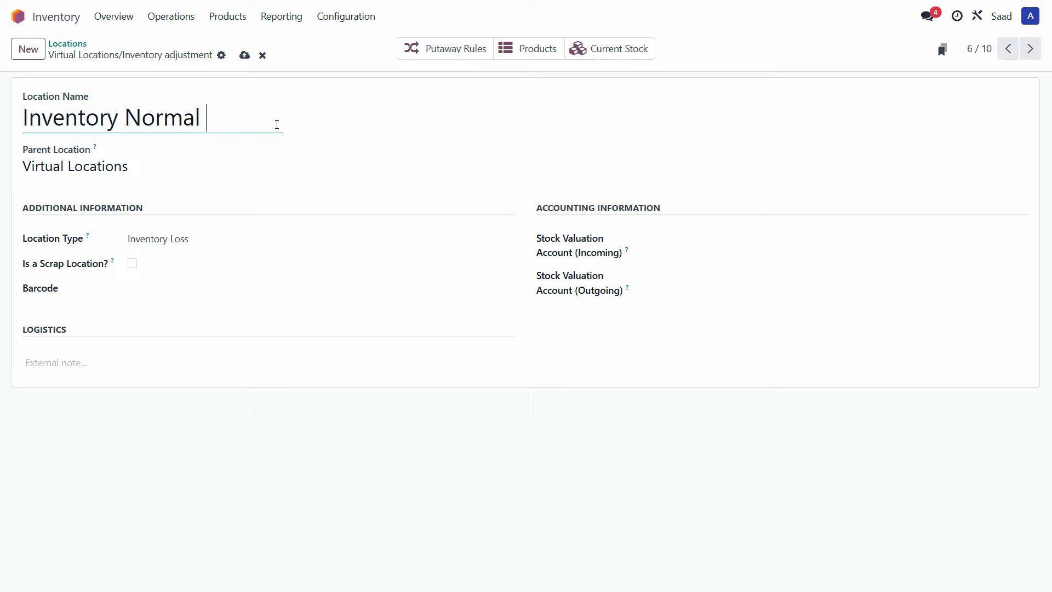
{"action": "type", "text": "Loss"}
{"action": "left_click", "coordinate": [68, 43]}
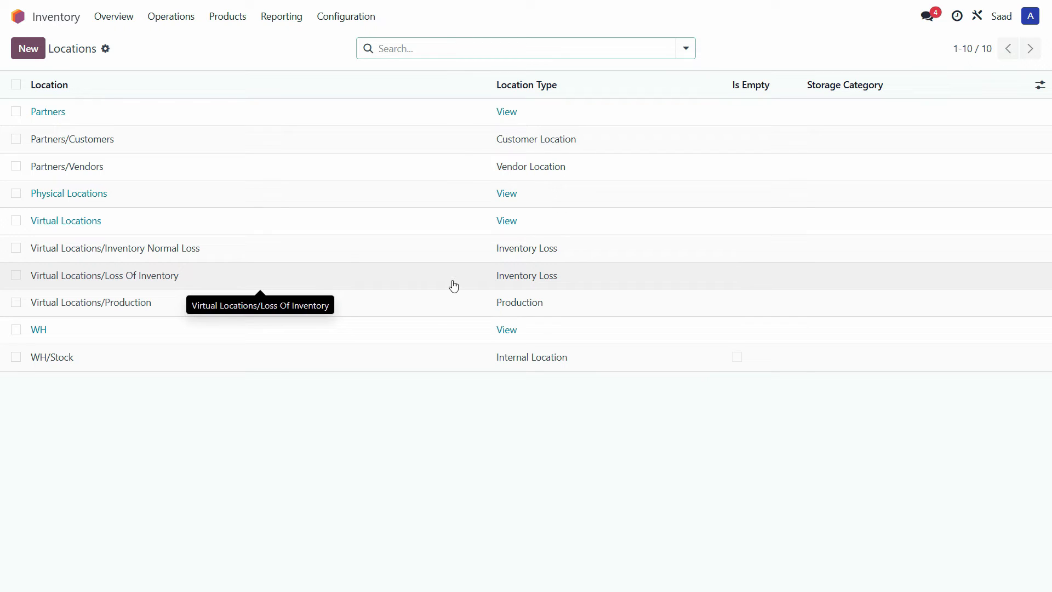
Open the Loss Of Inventory location and choose 614000 Loss of Inventory as its Stock Valuation Account (Incoming)
{"action": "left_click", "coordinate": [191, 289]}
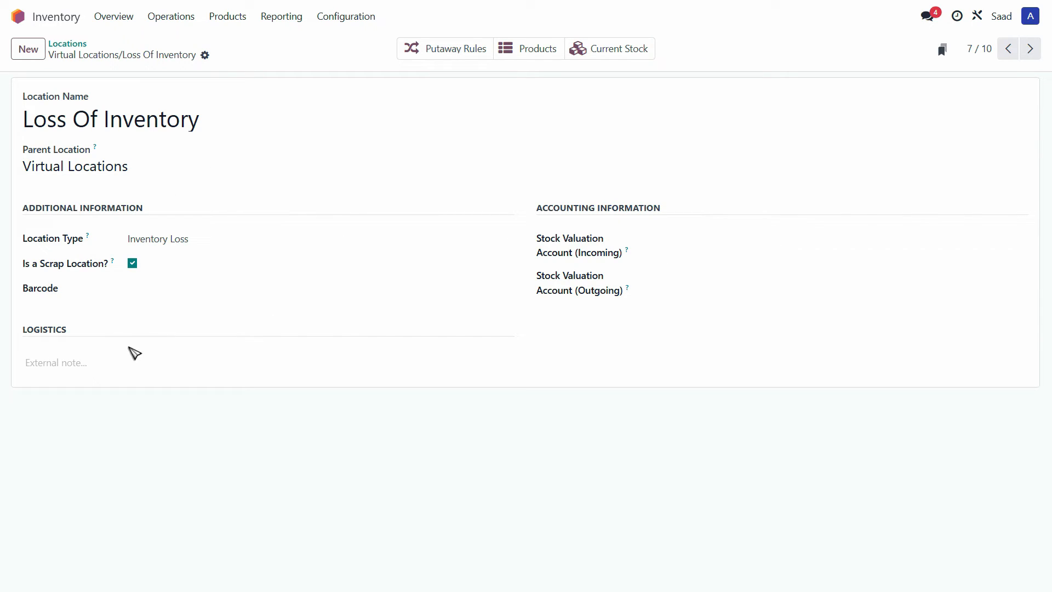
{"action": "left_click", "coordinate": [695, 242]}
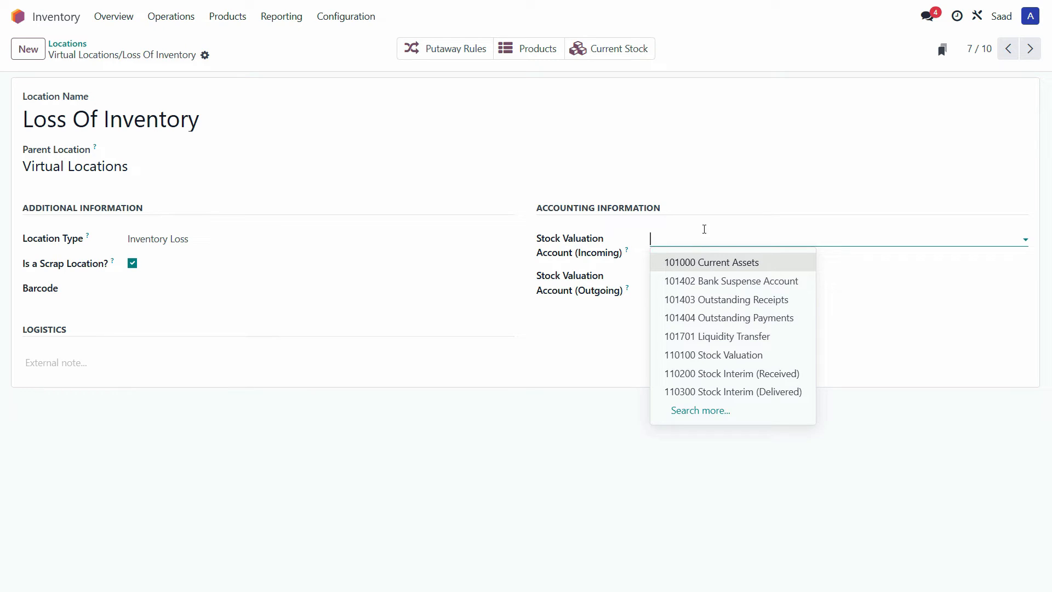
{"action": "left_click", "coordinate": [706, 411]}
{"action": "scroll", "coordinate": [492, 337], "scroll_direction": "down", "scroll_amount": 3}
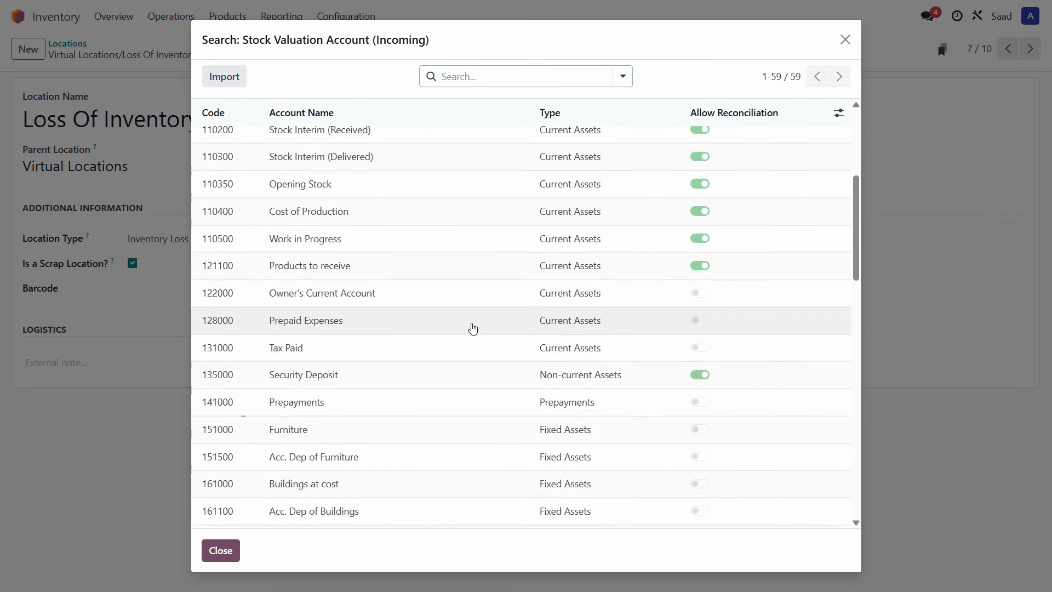
{"action": "scroll", "coordinate": [482, 350], "scroll_direction": "down", "scroll_amount": 10}
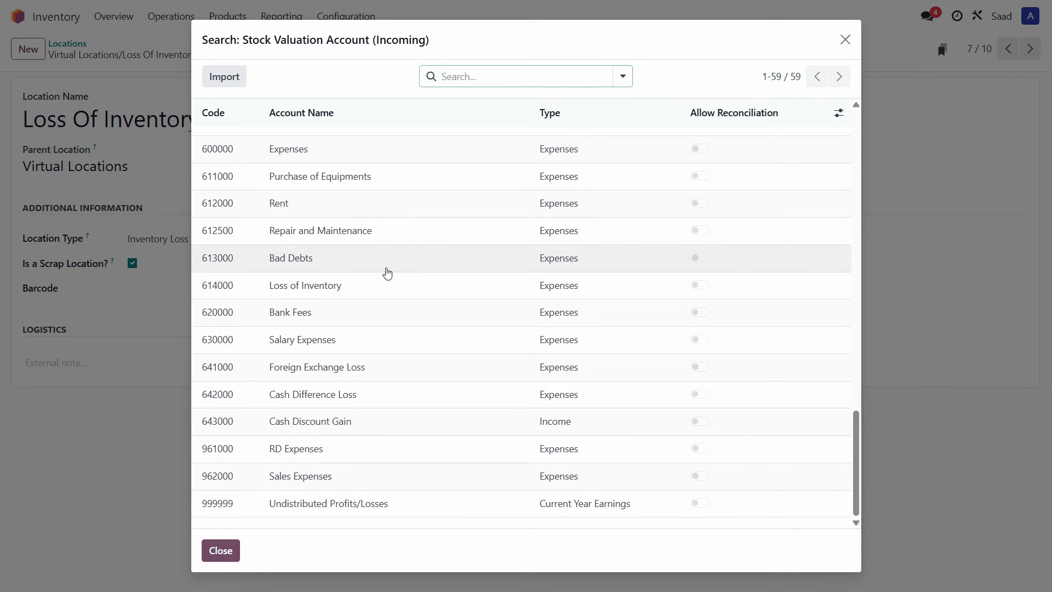
{"action": "left_click", "coordinate": [377, 285]}
Try to enter 614000 Loss of Inventory as Stock Valuation Account (Outgoing), then save the location and return to the locations list
{"action": "left_click", "coordinate": [685, 272]}
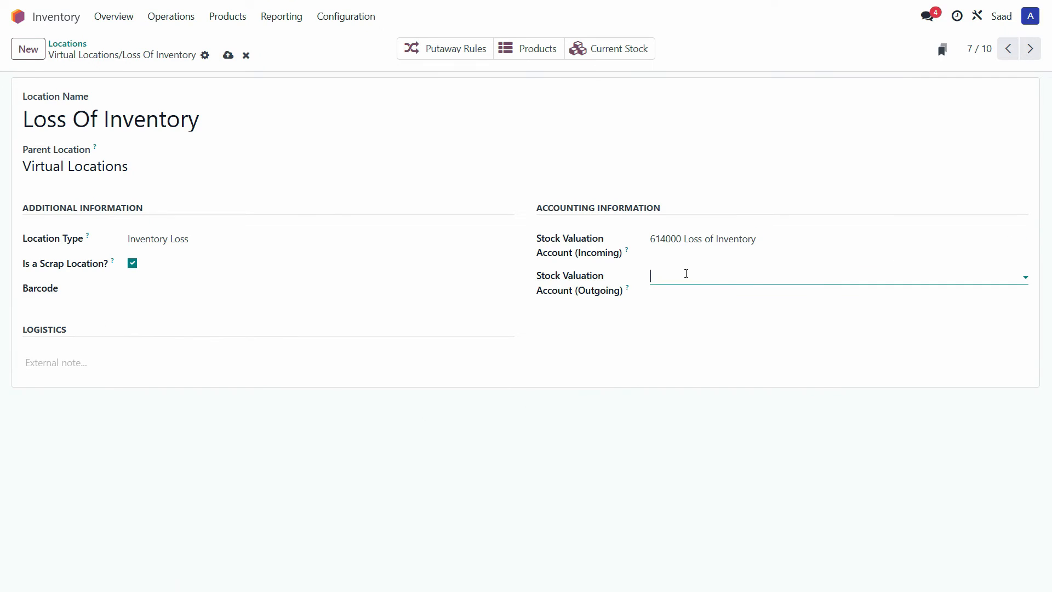
{"action": "type", "text": "614000 Loss of Inventory"}
{"action": "left_click", "coordinate": [403, 282]}
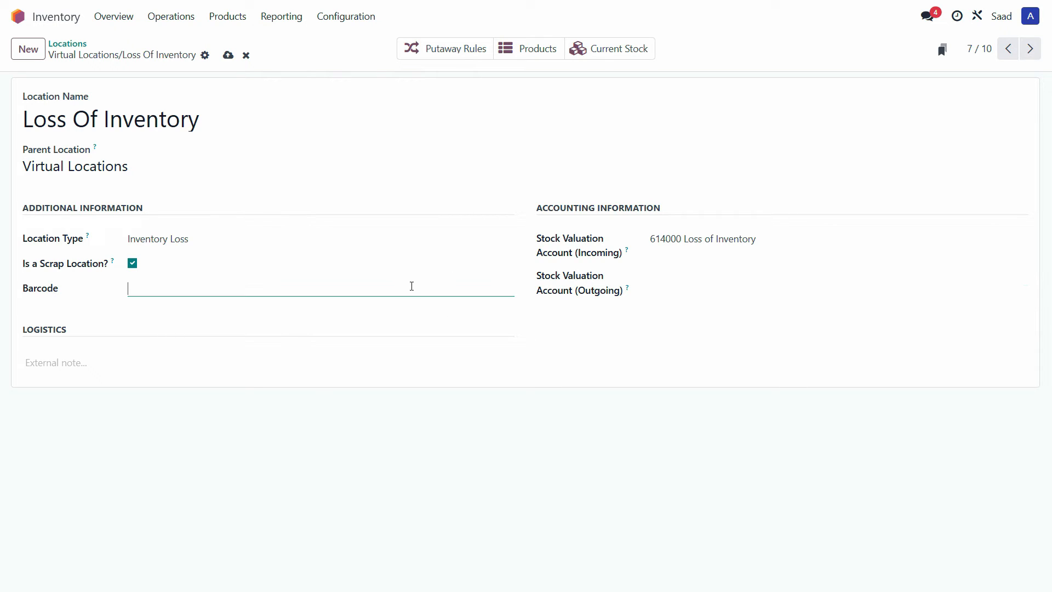
{"action": "left_click", "coordinate": [227, 55]}
{"action": "left_click", "coordinate": [57, 46]}
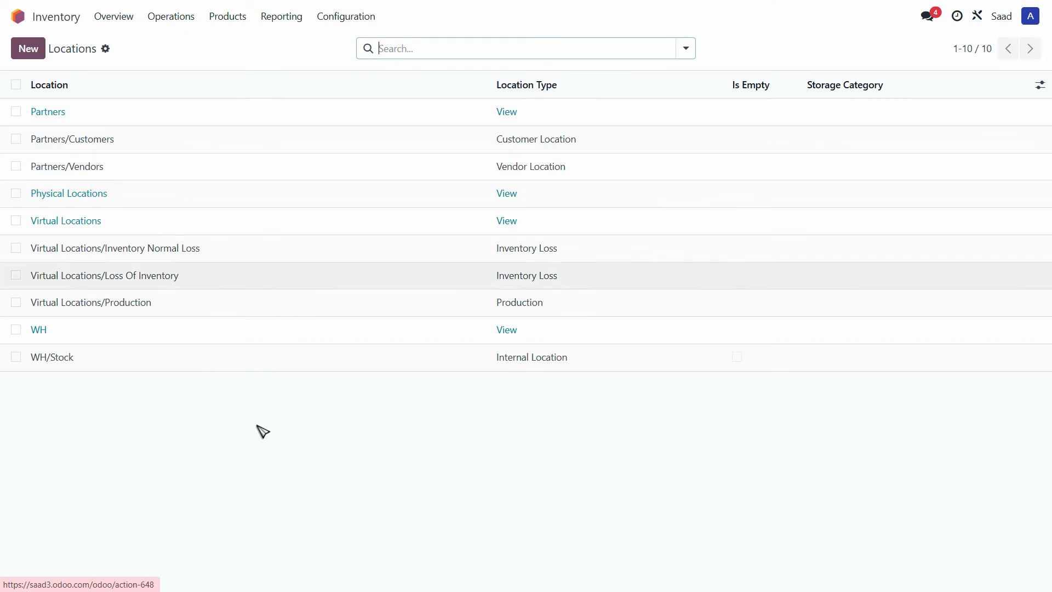
Reopen the Loss Of Inventory location, copy its incoming account 614000 Loss of Inventory into Stock Valuation Account (Outgoing), and save
{"action": "left_click", "coordinate": [166, 284]}
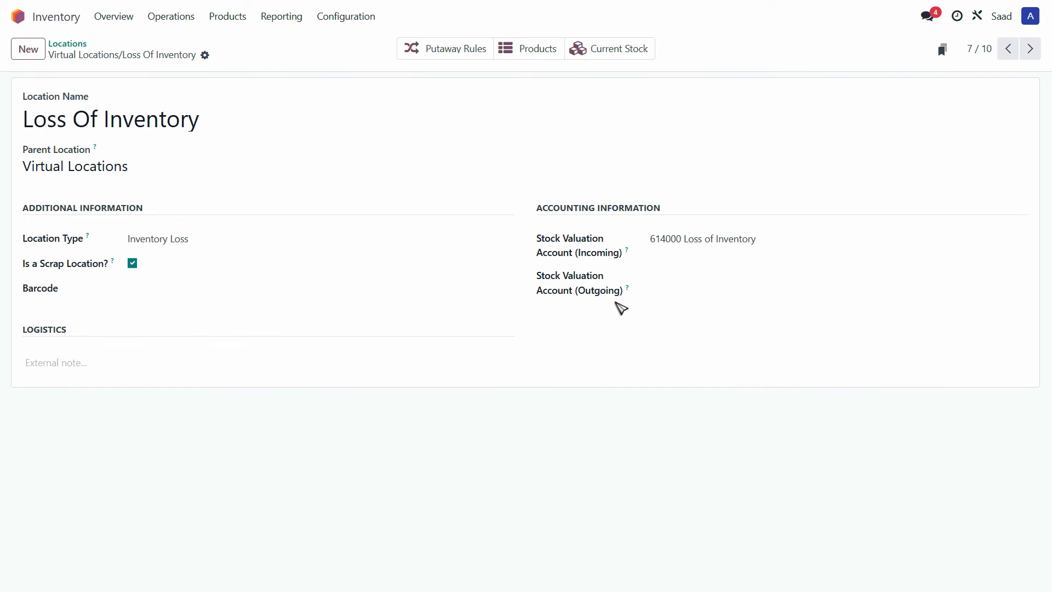
{"action": "left_click", "coordinate": [694, 240]}
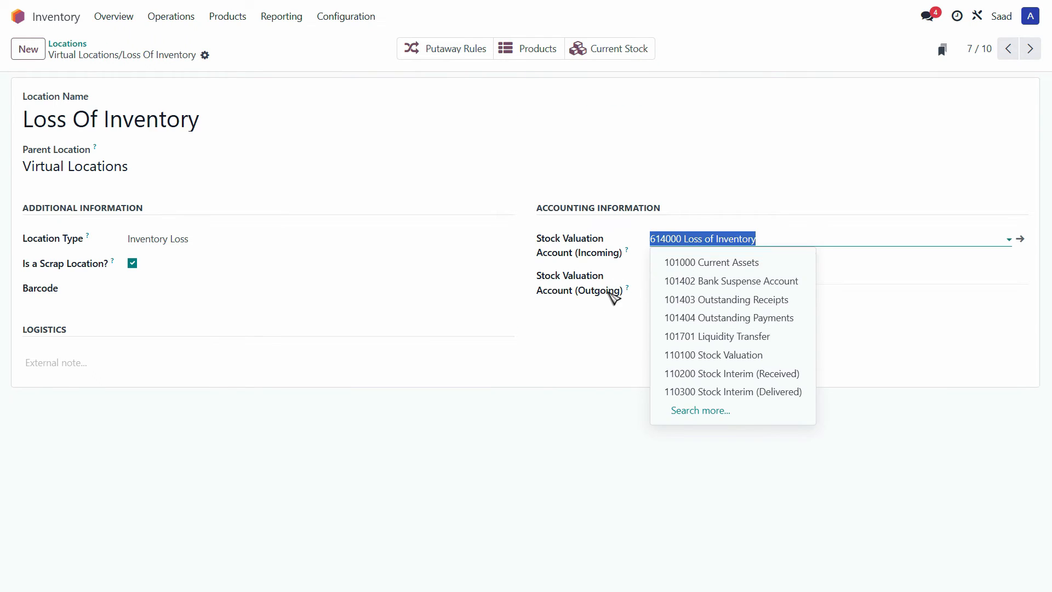
{"action": "key", "text": "ctrl+c"}
{"action": "left_click", "coordinate": [609, 299]}
{"action": "left_click", "coordinate": [679, 278]}
{"action": "key", "text": "ctrl+v"}
{"action": "left_click", "coordinate": [236, 120]}
{"action": "left_click", "coordinate": [230, 58]}
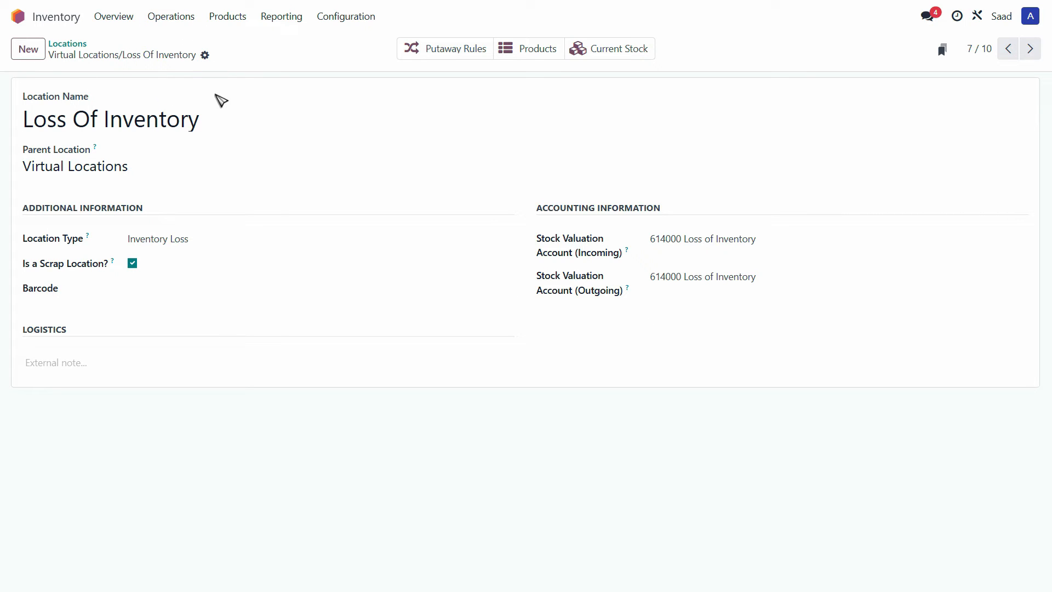
Start a new scrap order in the Inventory app for the product Corolla Wind Screen
{"action": "left_click", "coordinate": [166, 20]}
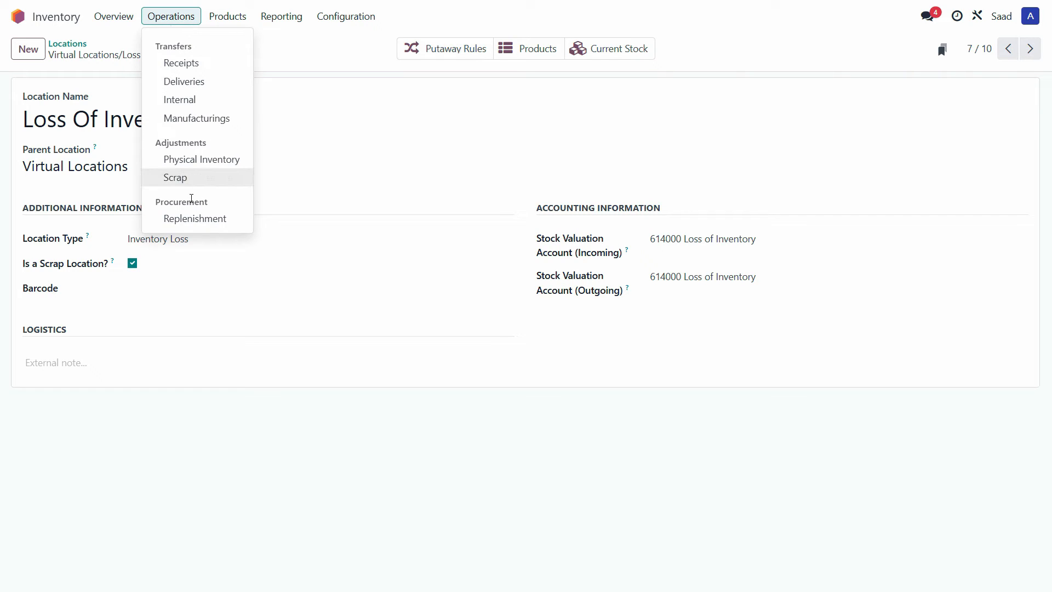
{"action": "left_click", "coordinate": [183, 179]}
{"action": "left_click", "coordinate": [27, 49]}
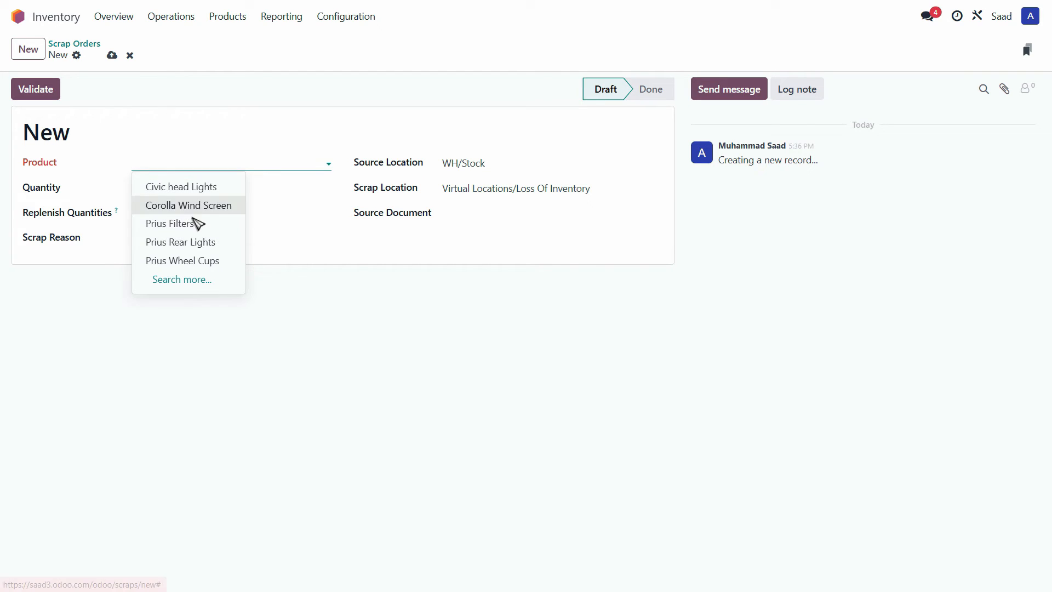
{"action": "left_click", "coordinate": [159, 205]}
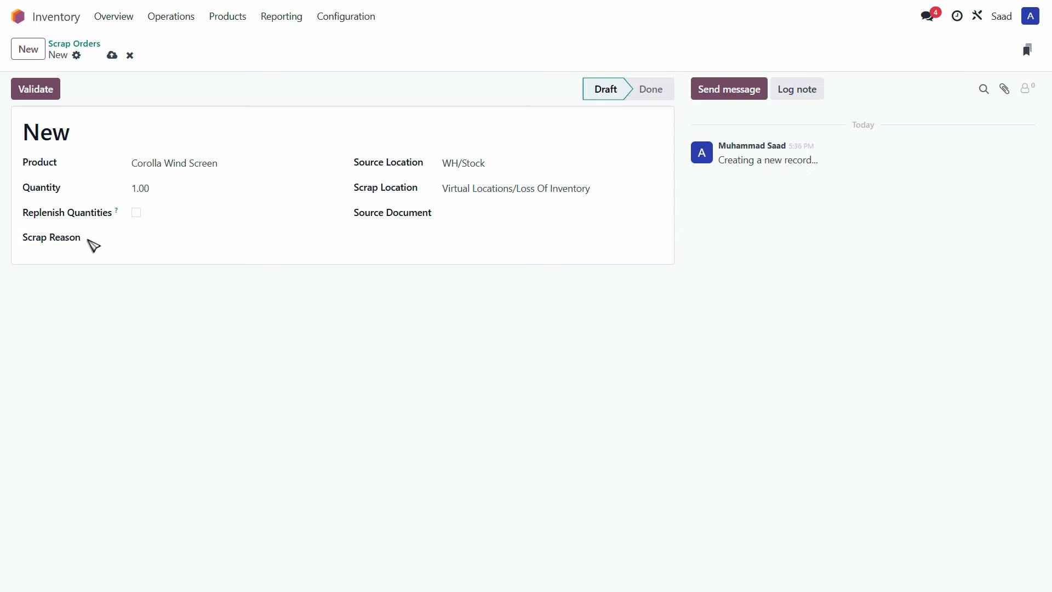
Copy "One Corolla wind screen Damaged during Loading/Unloading @ $400" from the Excel assignment's Jan 27,2025 row into the scrap order's Scrap Reason
{"action": "double_click", "coordinate": [82, 239]}
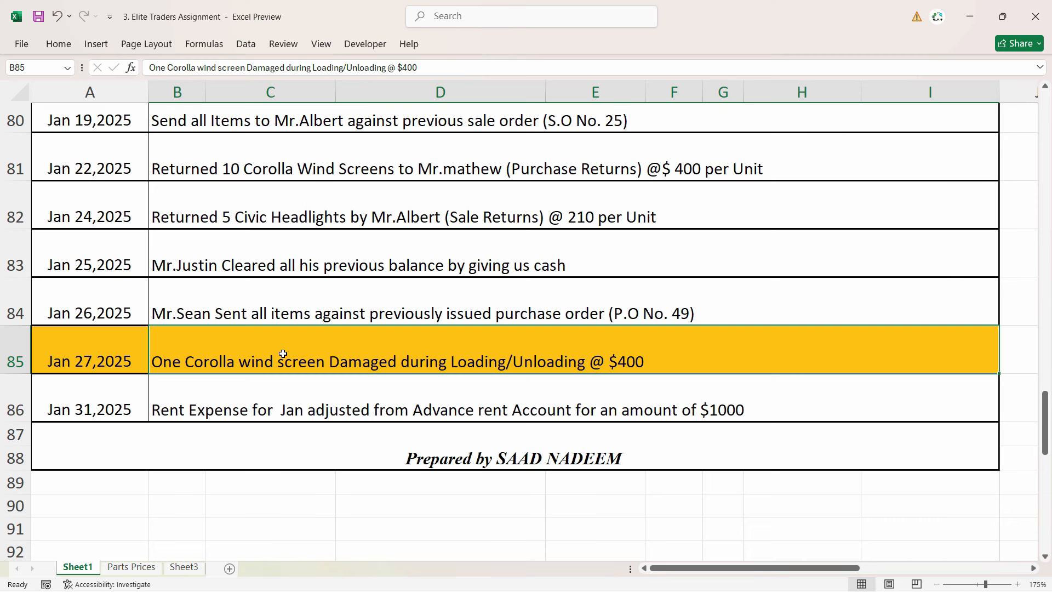
{"action": "key", "text": "ctrl+c"}
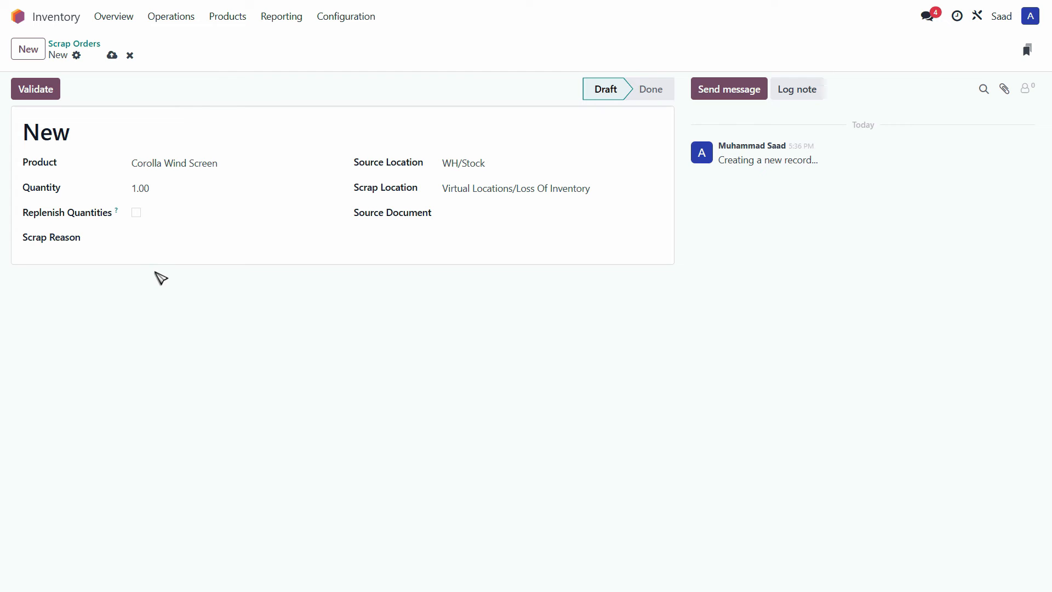
{"action": "left_click", "coordinate": [165, 237]}
{"action": "key", "text": "ctrl+v"}
{"action": "left_click", "coordinate": [213, 268]}
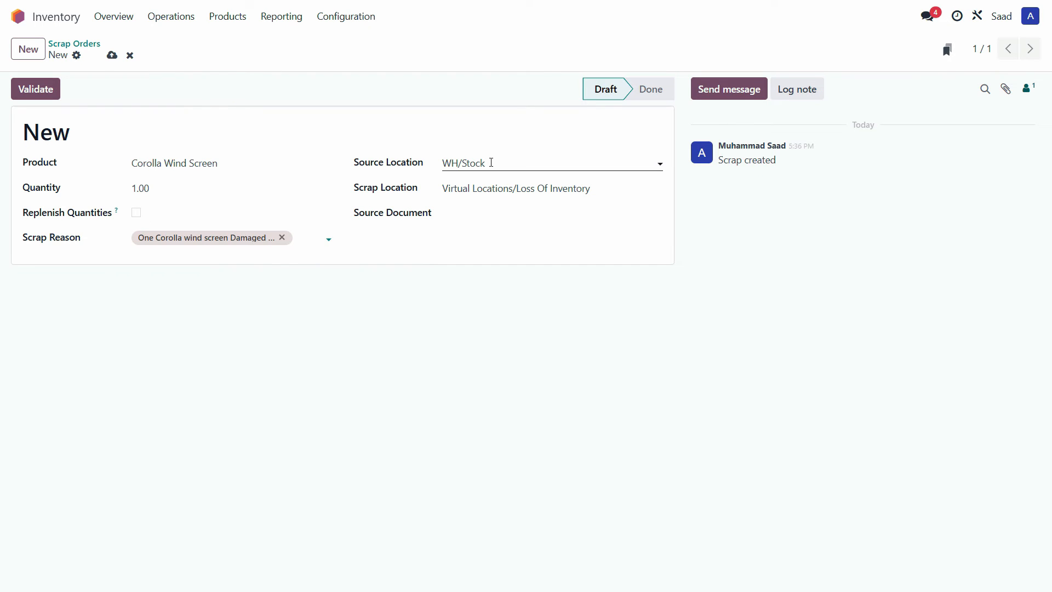
Validate the scrap order from WH/Stock to Virtual Locations/Loss Of Inventory and open its product moves
{"action": "left_click", "coordinate": [513, 162]}
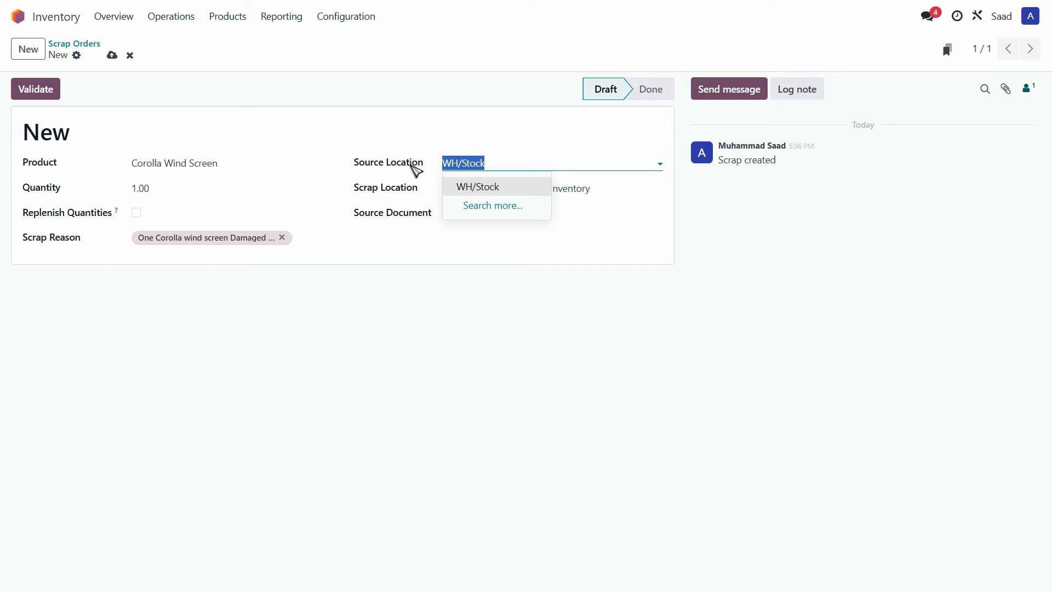
{"action": "left_click", "coordinate": [515, 145]}
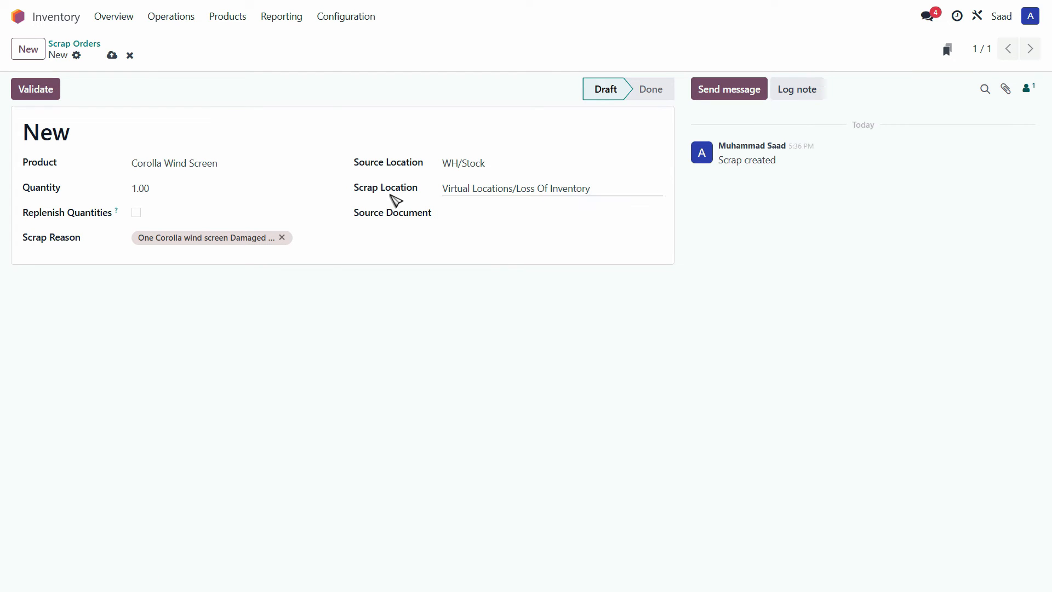
{"action": "left_click", "coordinate": [555, 189]}
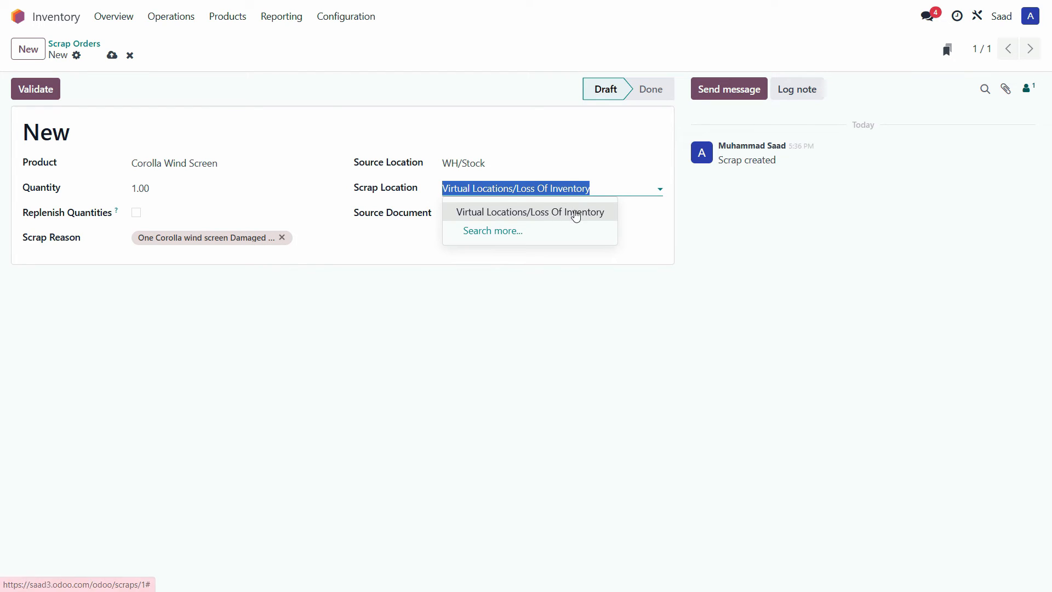
{"action": "left_click", "coordinate": [525, 235]}
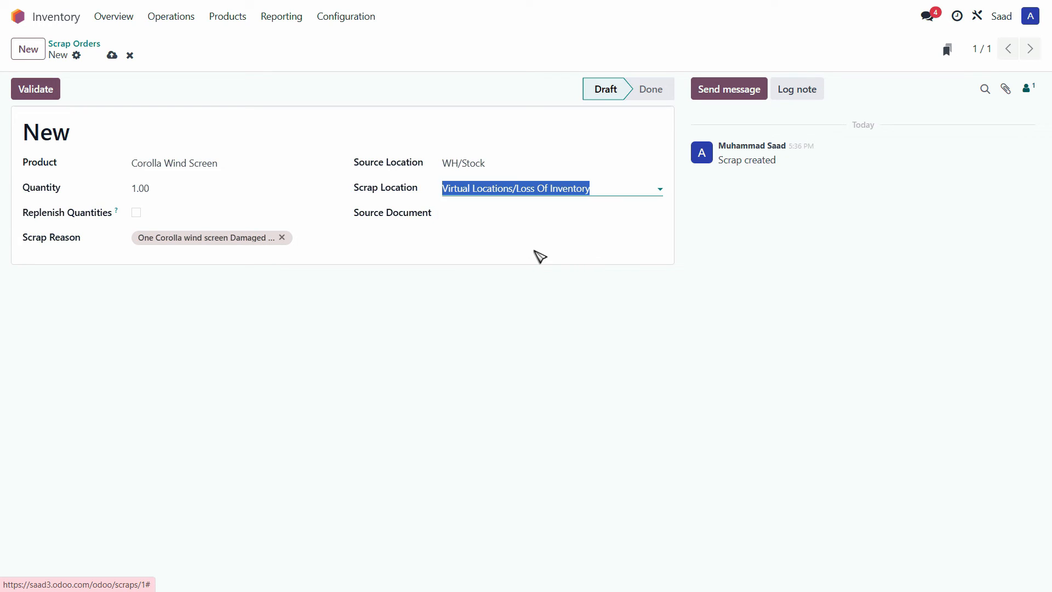
{"action": "left_click", "coordinate": [406, 138]}
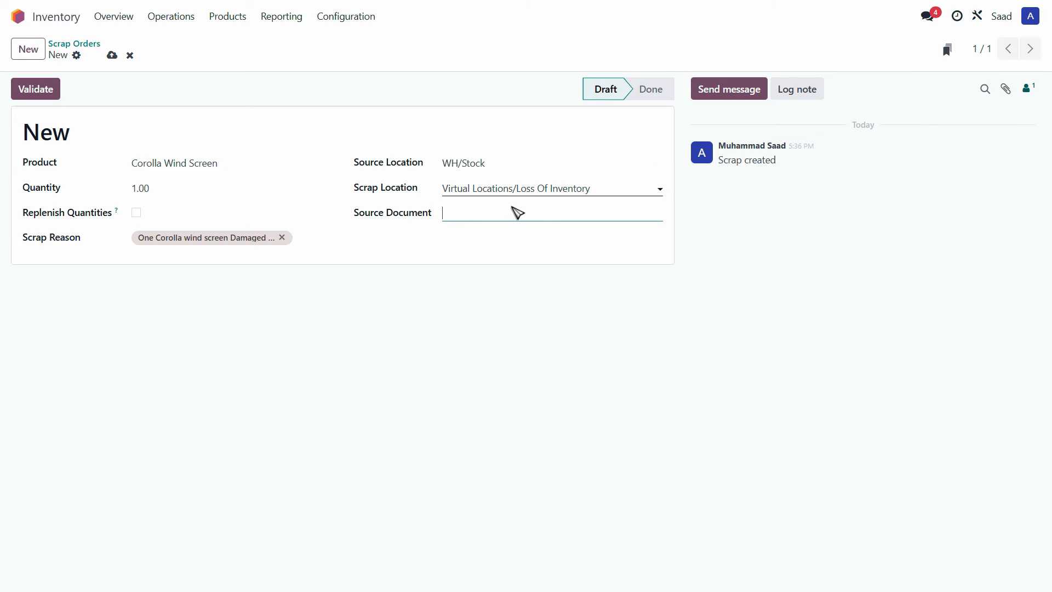
{"action": "left_click", "coordinate": [32, 92]}
{"action": "left_click", "coordinate": [526, 52]}
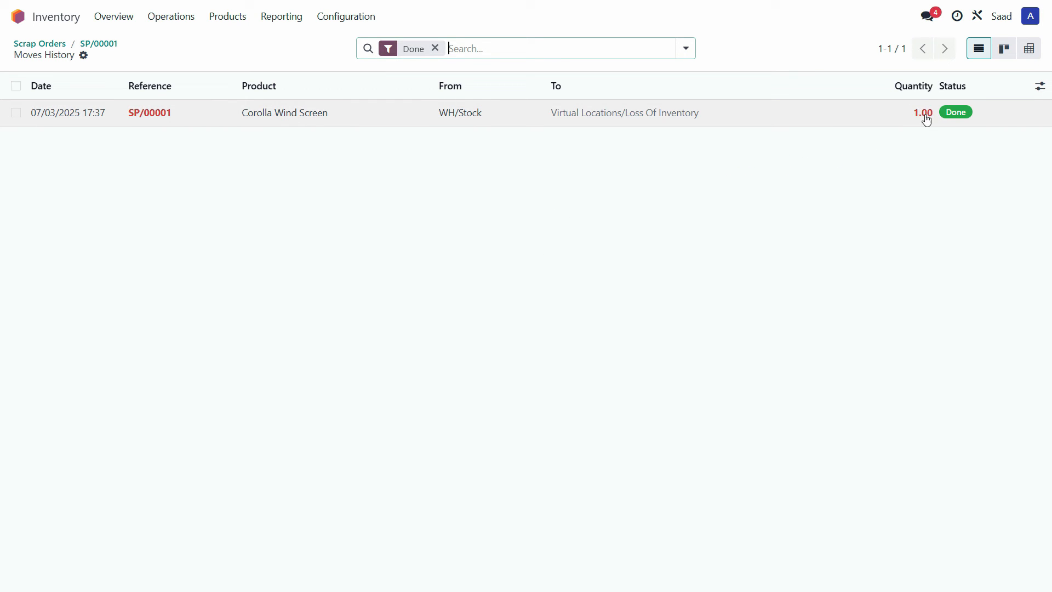
Open the Corolla Wind Screen product record and examine its quantity on hand and cost
{"action": "left_click", "coordinate": [227, 16]}
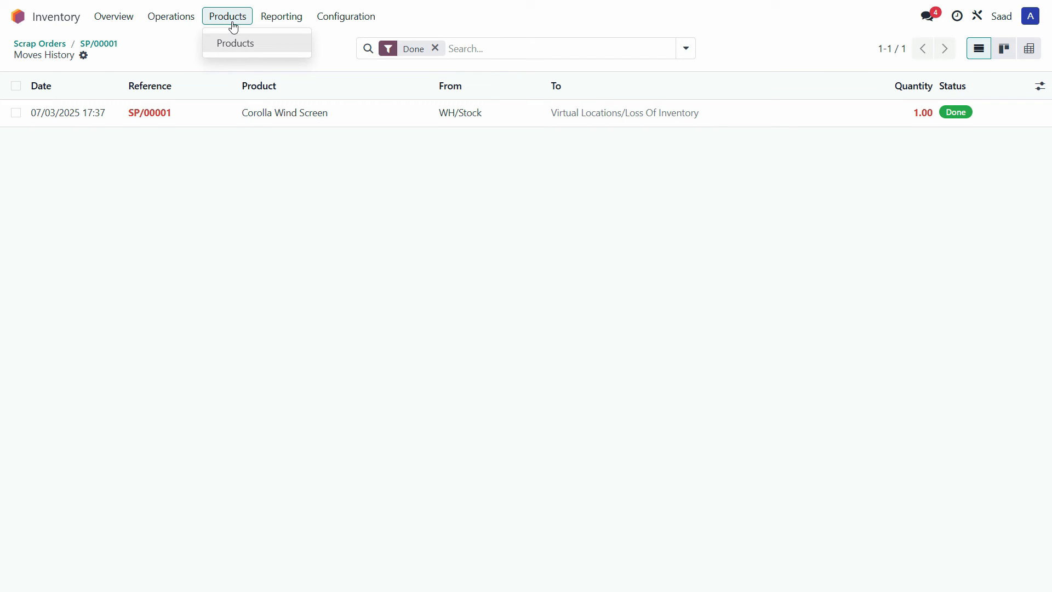
{"action": "left_click", "coordinate": [233, 42]}
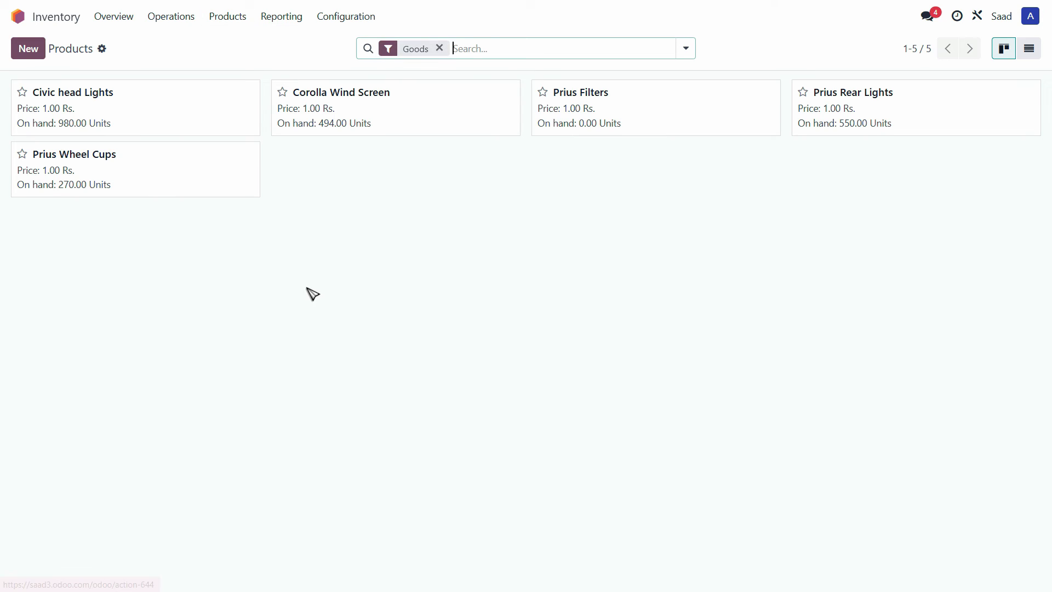
{"action": "left_click", "coordinate": [405, 120]}
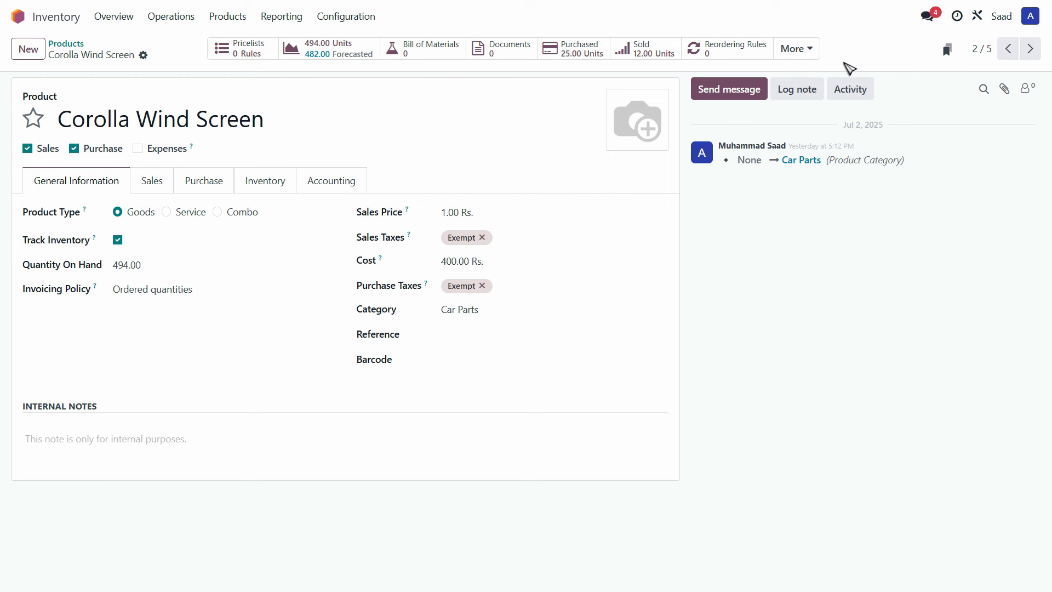
{"action": "left_click", "coordinate": [805, 53]}
Open the stock report and examine the moves history of the Corolla Wind Screen
{"action": "left_click", "coordinate": [296, 20]}
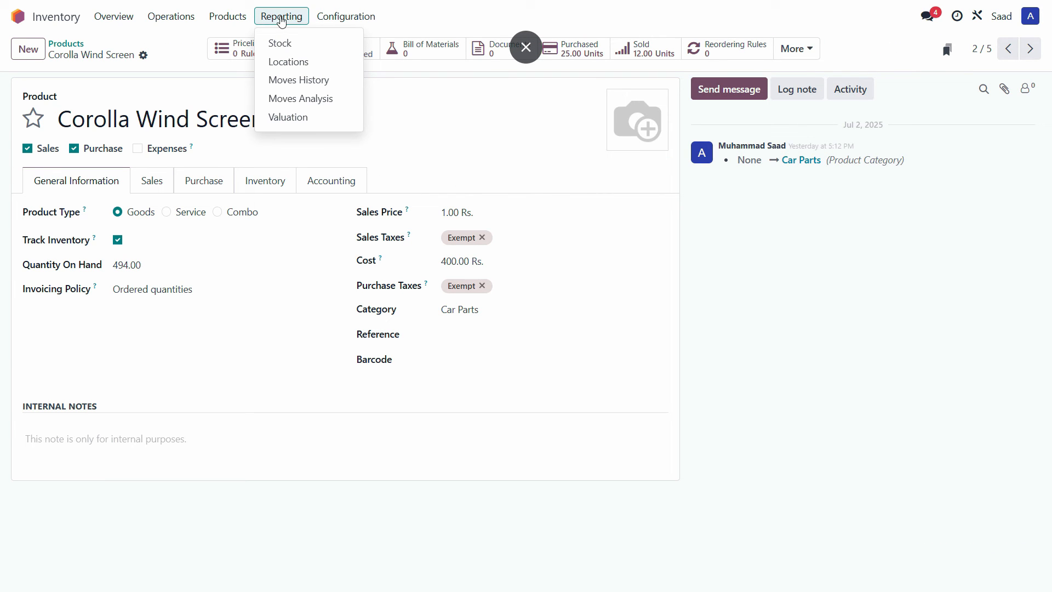
{"action": "left_click", "coordinate": [291, 41]}
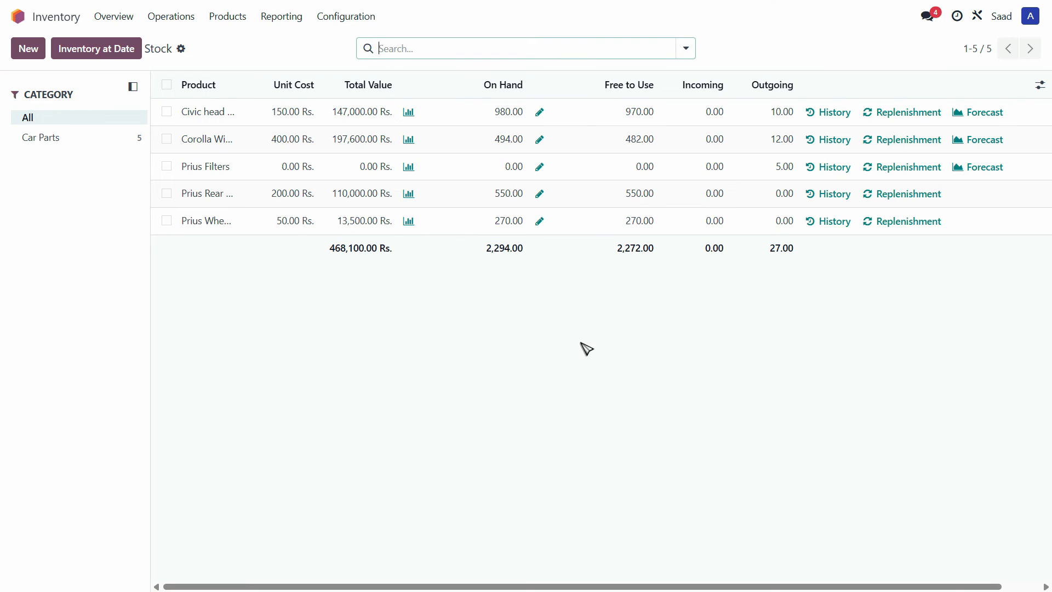
{"action": "left_click", "coordinate": [831, 142]}
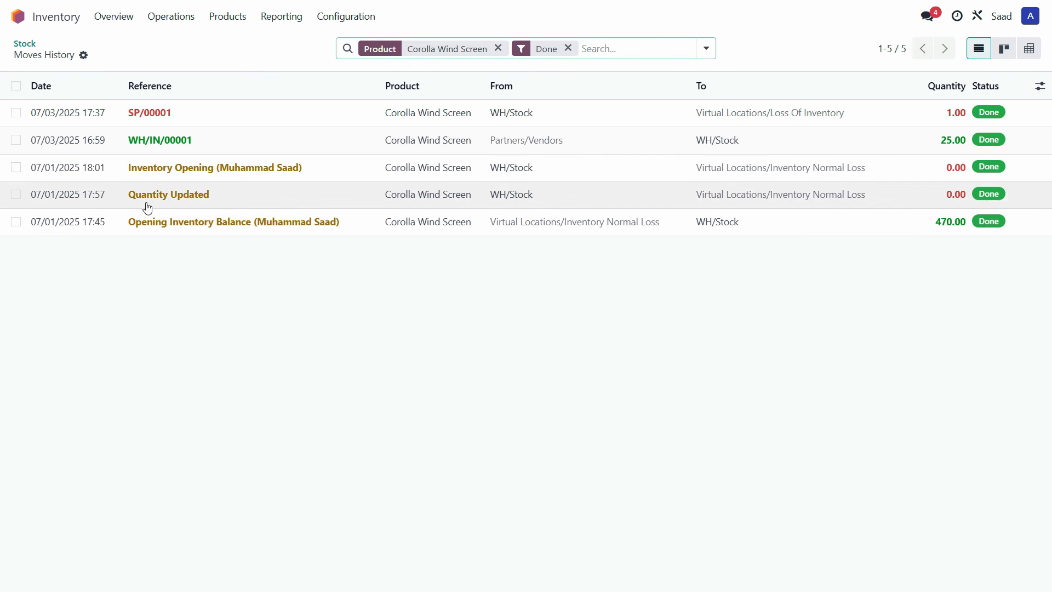
Switch to the Accounting app and open the journal entry whose reference is the SP/00001 Corolla wind screen damage
{"action": "left_click", "coordinate": [18, 17]}
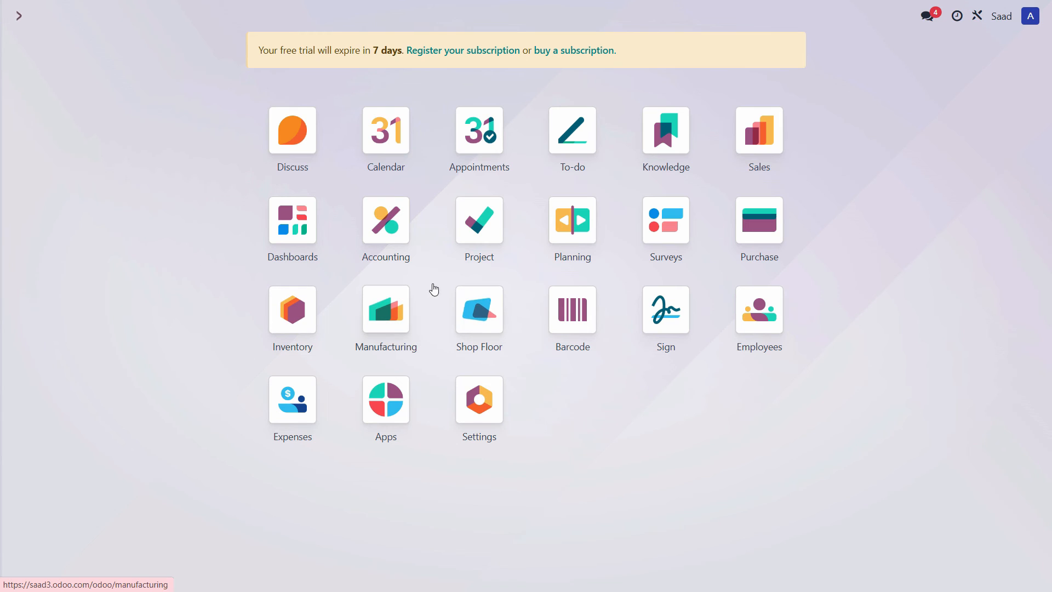
{"action": "left_click", "coordinate": [390, 237]}
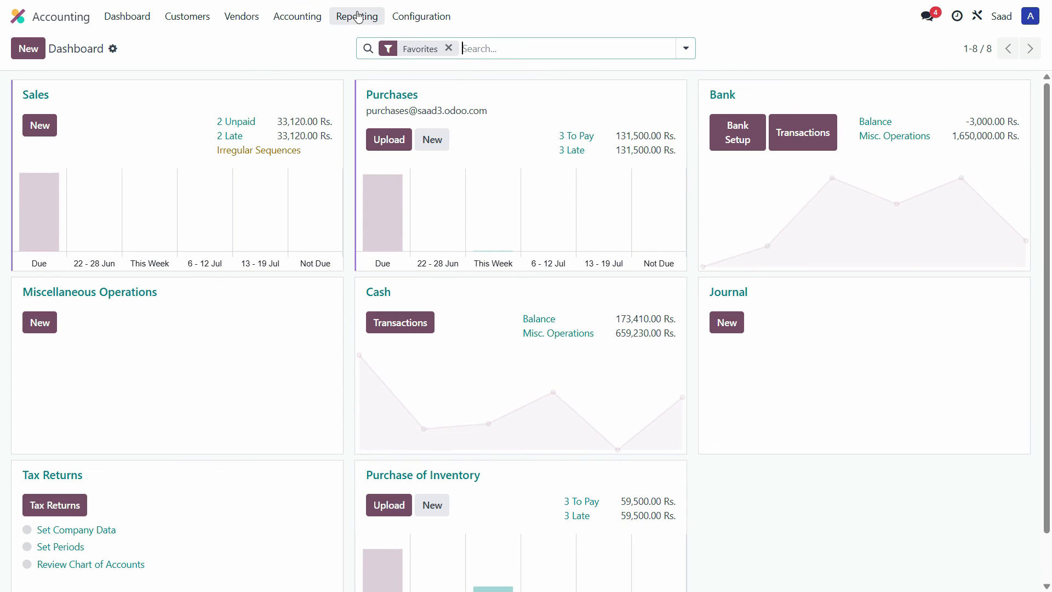
{"action": "left_click", "coordinate": [300, 20]}
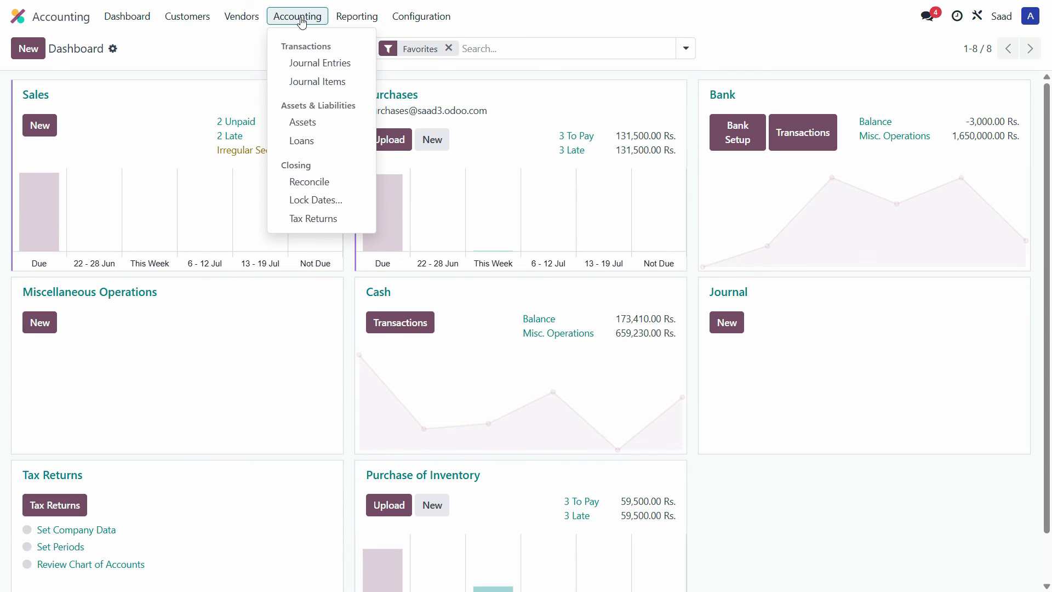
{"action": "left_click", "coordinate": [327, 64]}
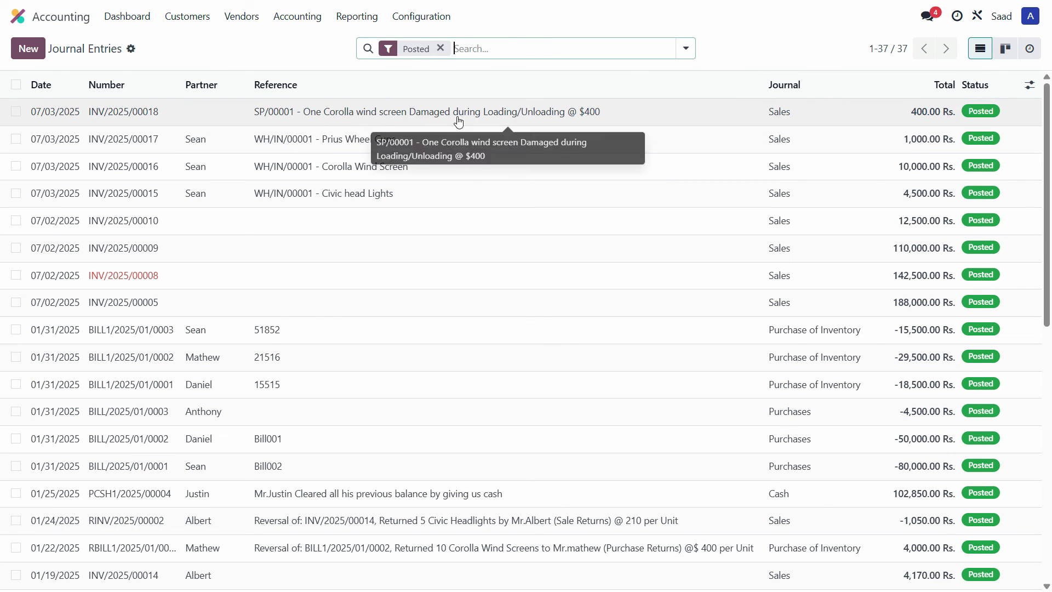
{"action": "left_click", "coordinate": [545, 114]}
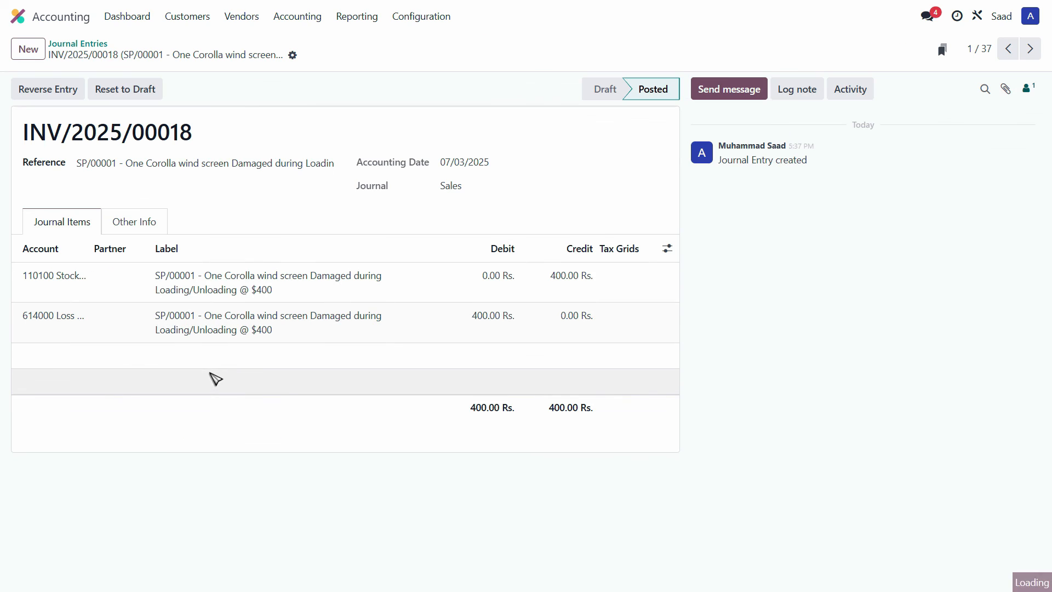
Widen the Account column of the journal items and hide the Partner and Tax Grids columns
{"action": "left_click_drag", "start_coordinate": [88, 252], "coordinate": [212, 252]}
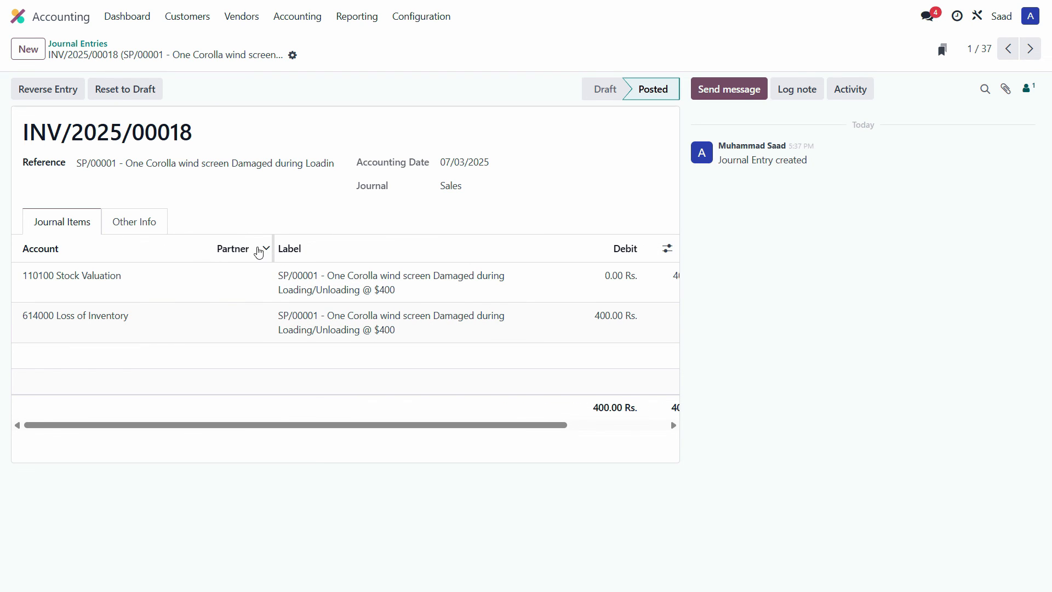
{"action": "left_click", "coordinate": [667, 248]}
{"action": "left_click", "coordinate": [576, 274]}
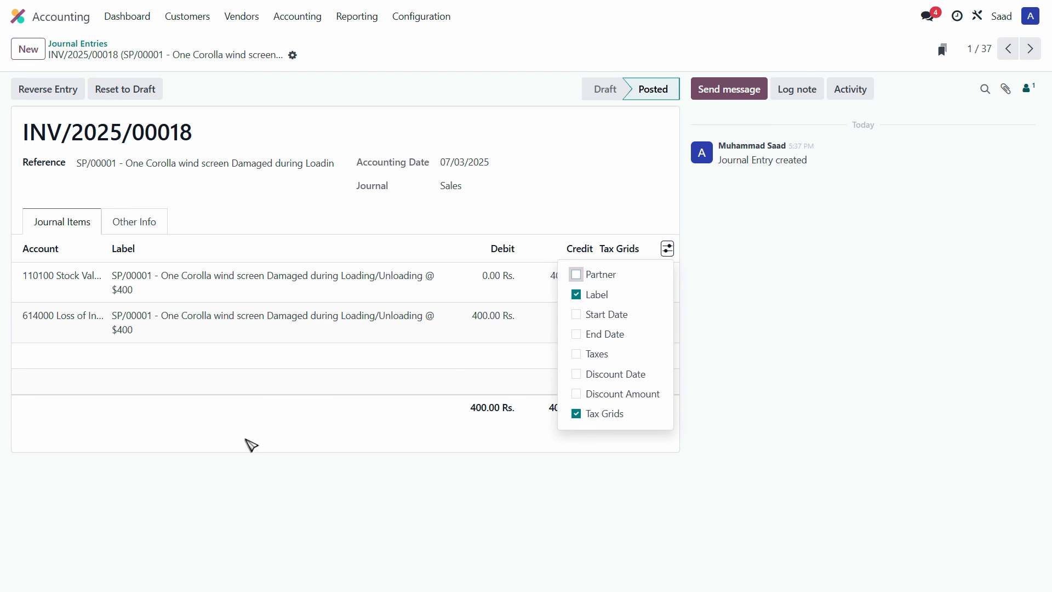
{"action": "left_click", "coordinate": [238, 479]}
{"action": "left_click", "coordinate": [666, 249]}
{"action": "left_click", "coordinate": [574, 412]}
{"action": "left_click", "coordinate": [635, 405]}
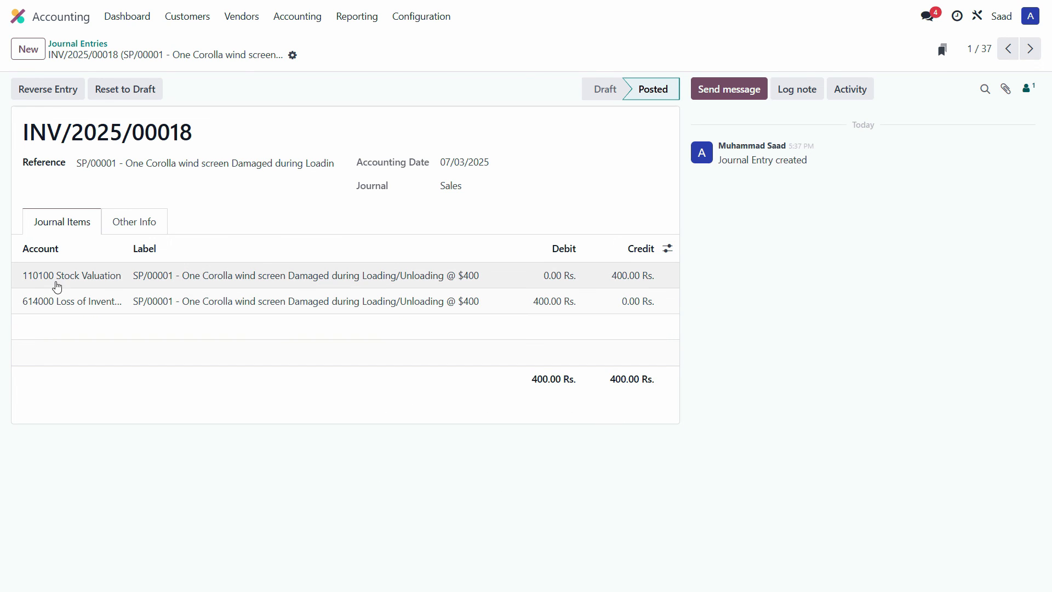